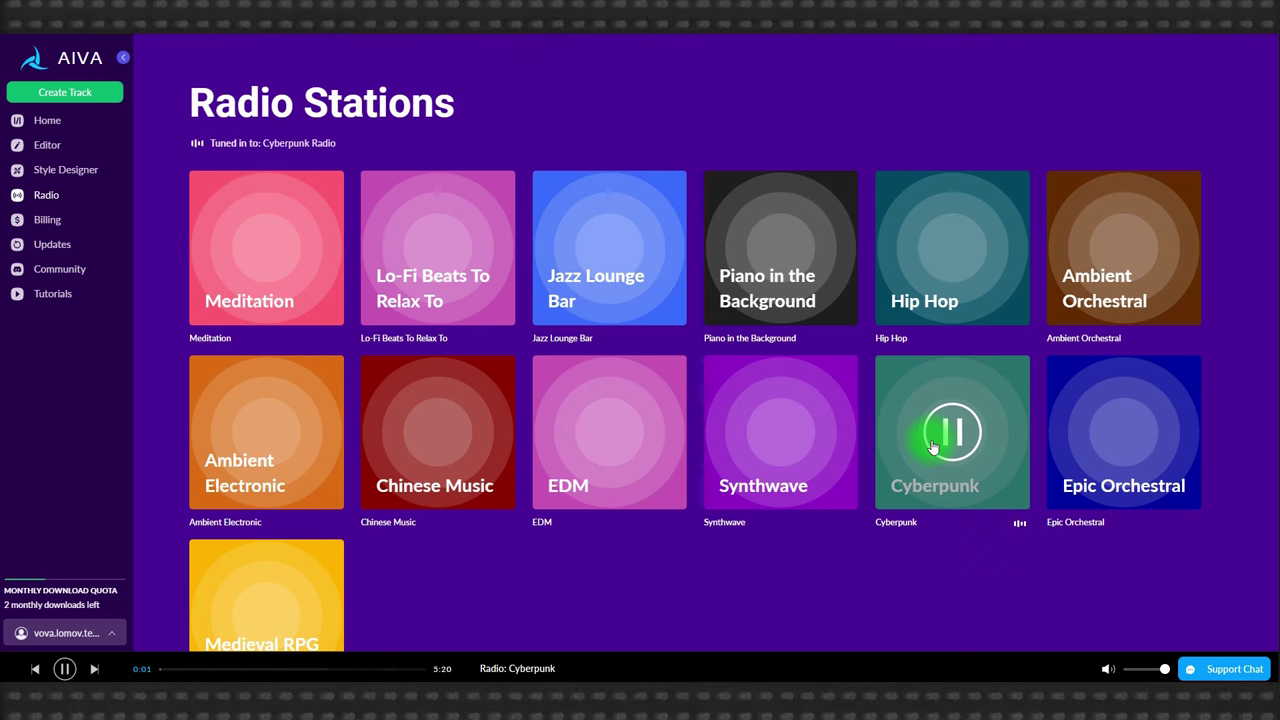
# Step: Skip to the next track on the Cyberpunk radio station and pause playback
pyautogui.click(95, 669)
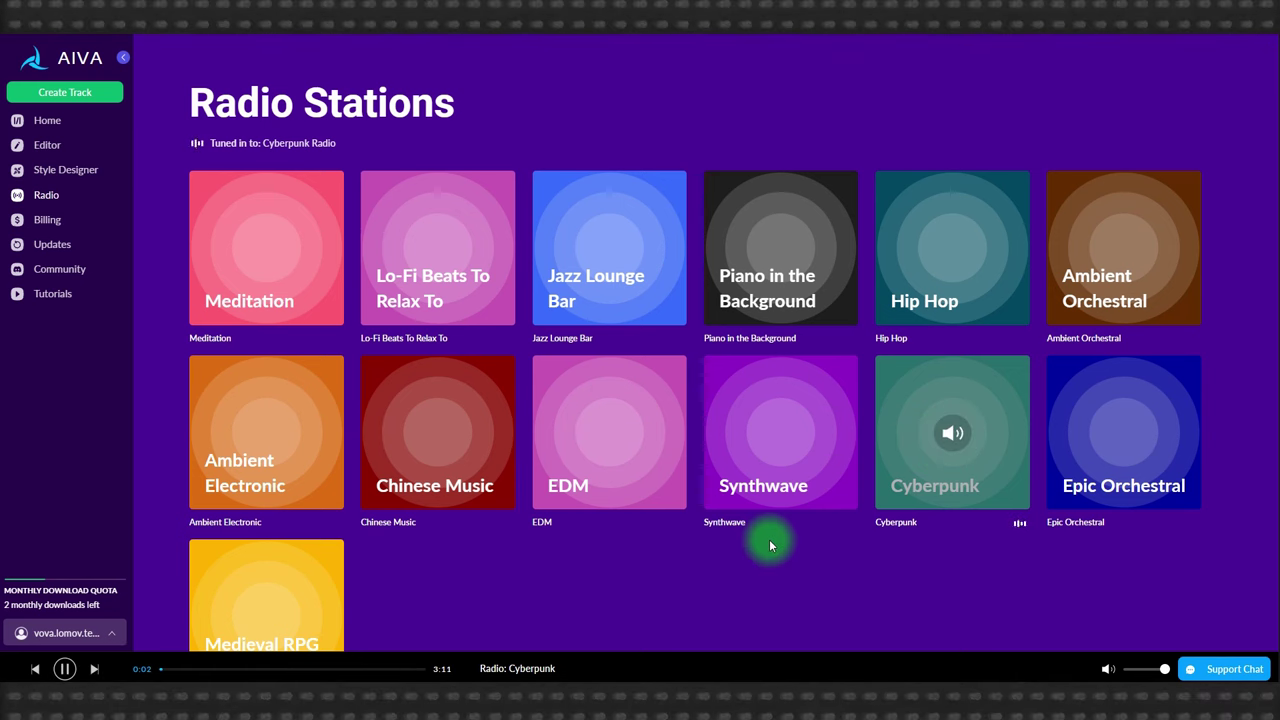
pyautogui.click(65, 669)
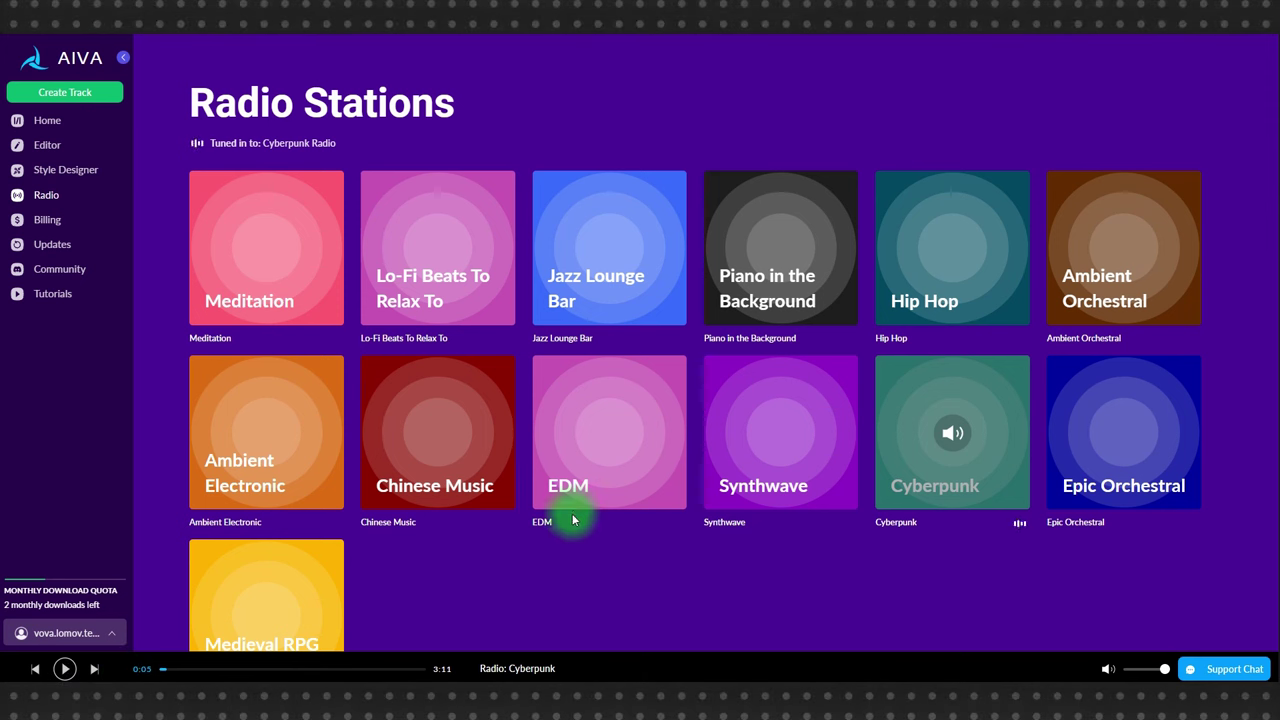
# Step: Open the compositions list and examine the options for creating a new composition or folder
pyautogui.click(51, 131)
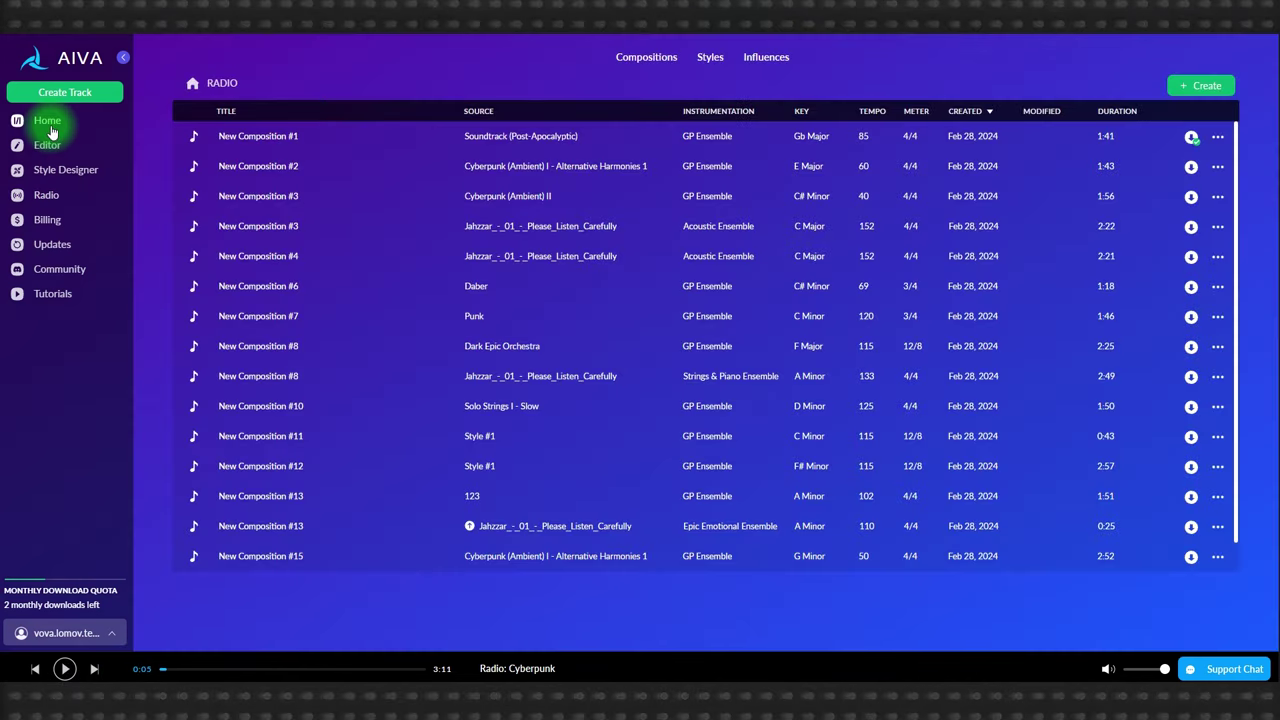
pyautogui.click(90, 92)
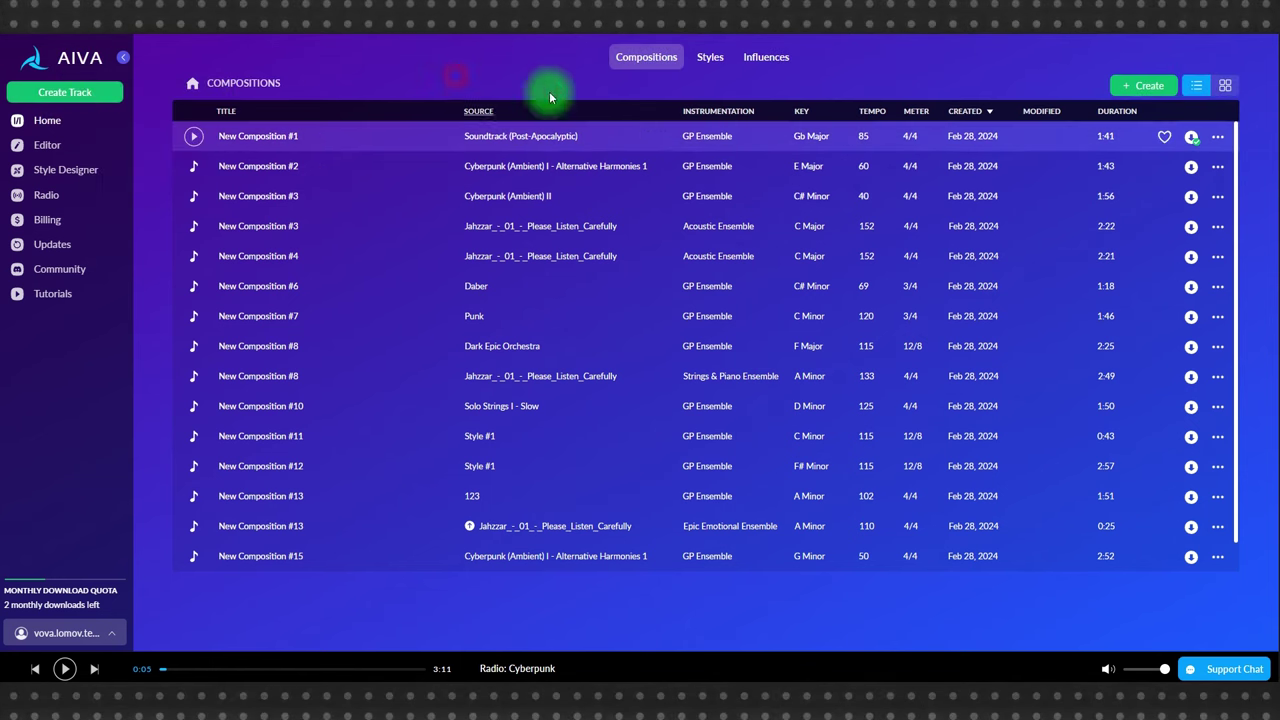
pyautogui.click(1135, 89)
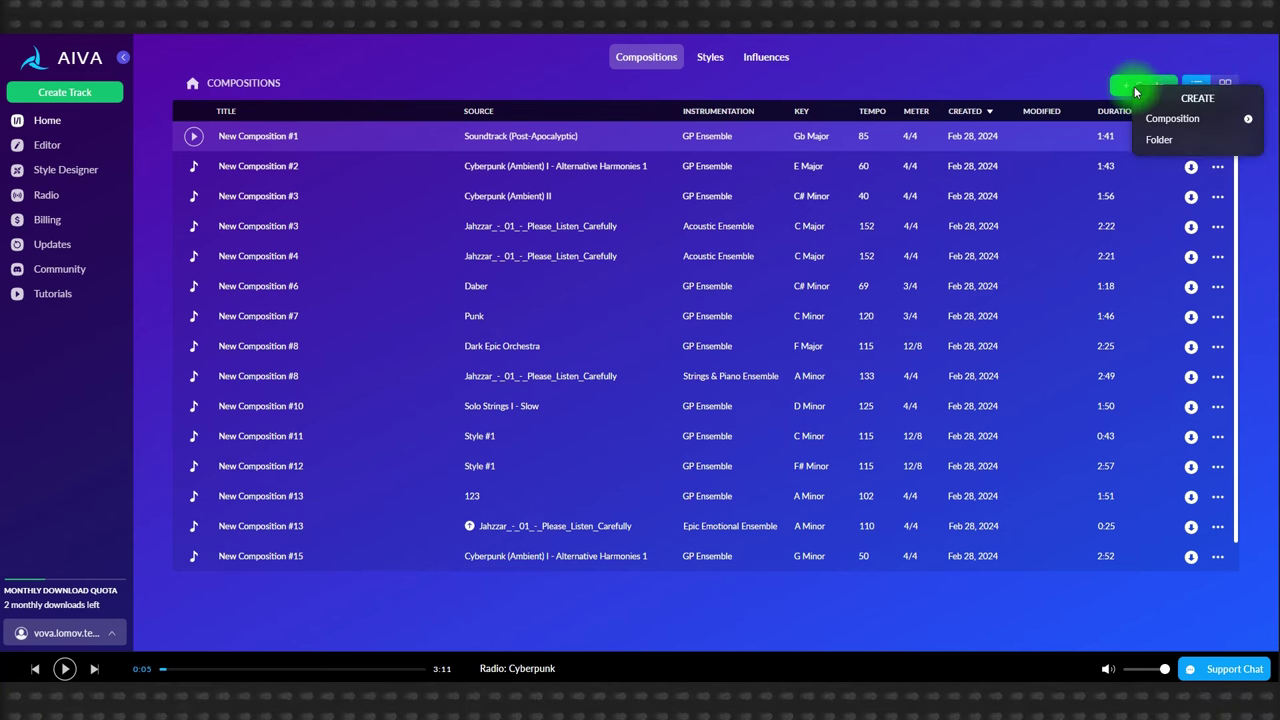
pyautogui.click(1178, 118)
pyautogui.click(1047, 76)
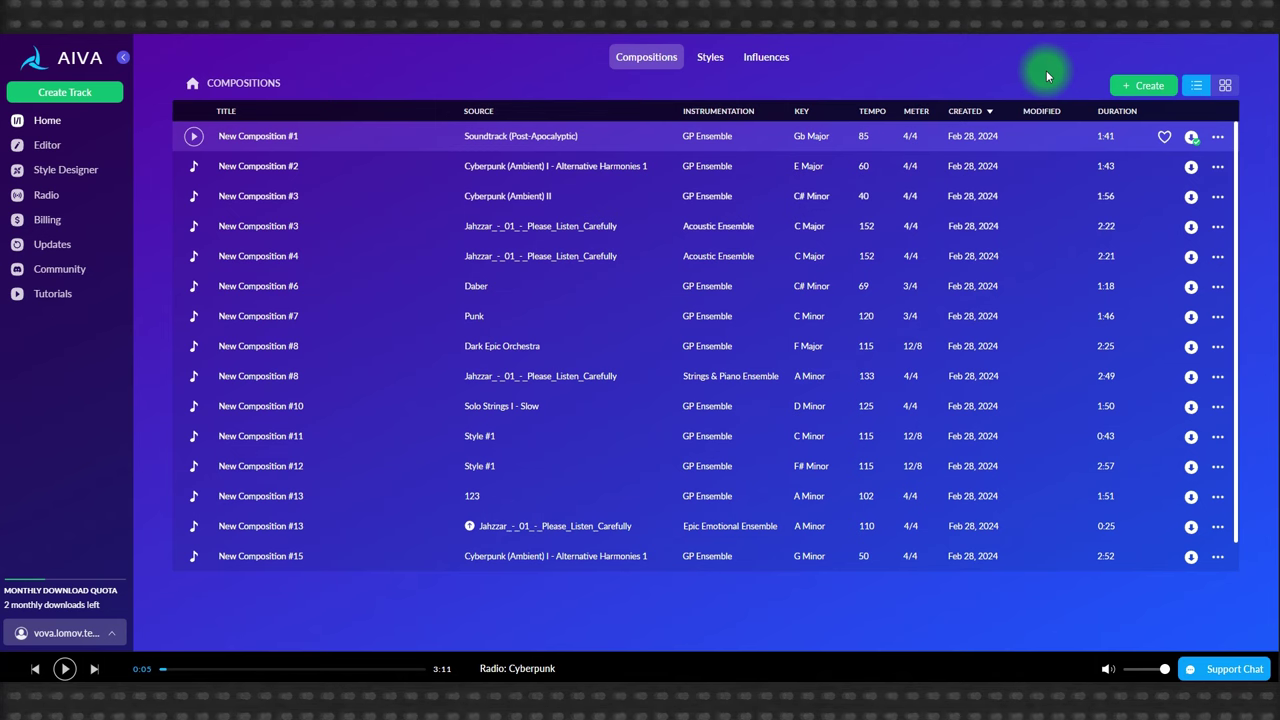
# Step: View the saved styles and influences, and return to the compositions list
pyautogui.click(709, 58)
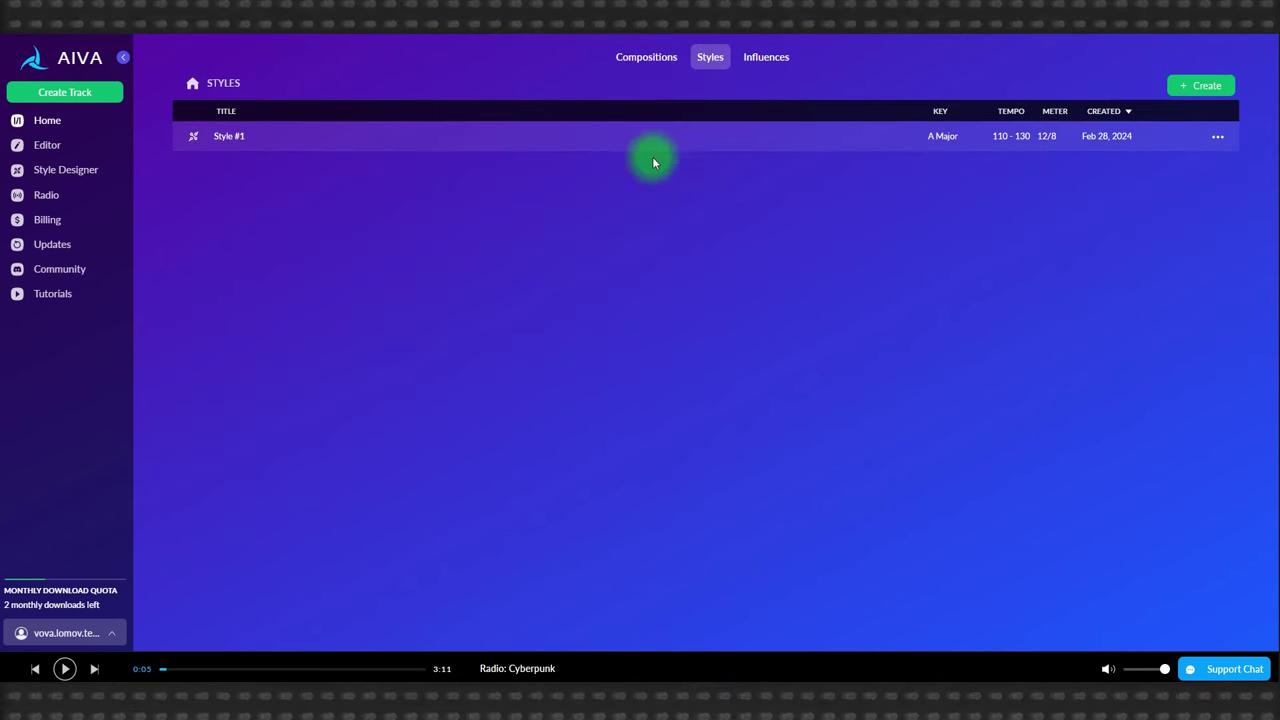
pyautogui.click(766, 57)
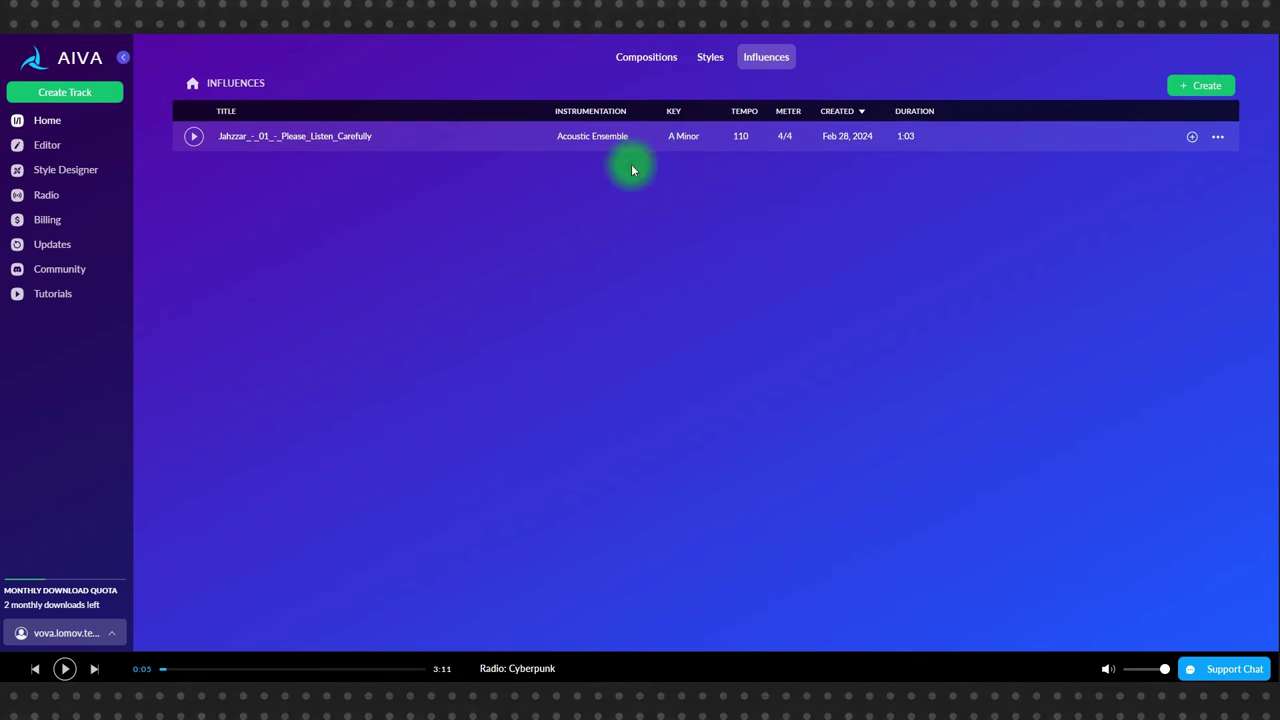
pyautogui.click(637, 74)
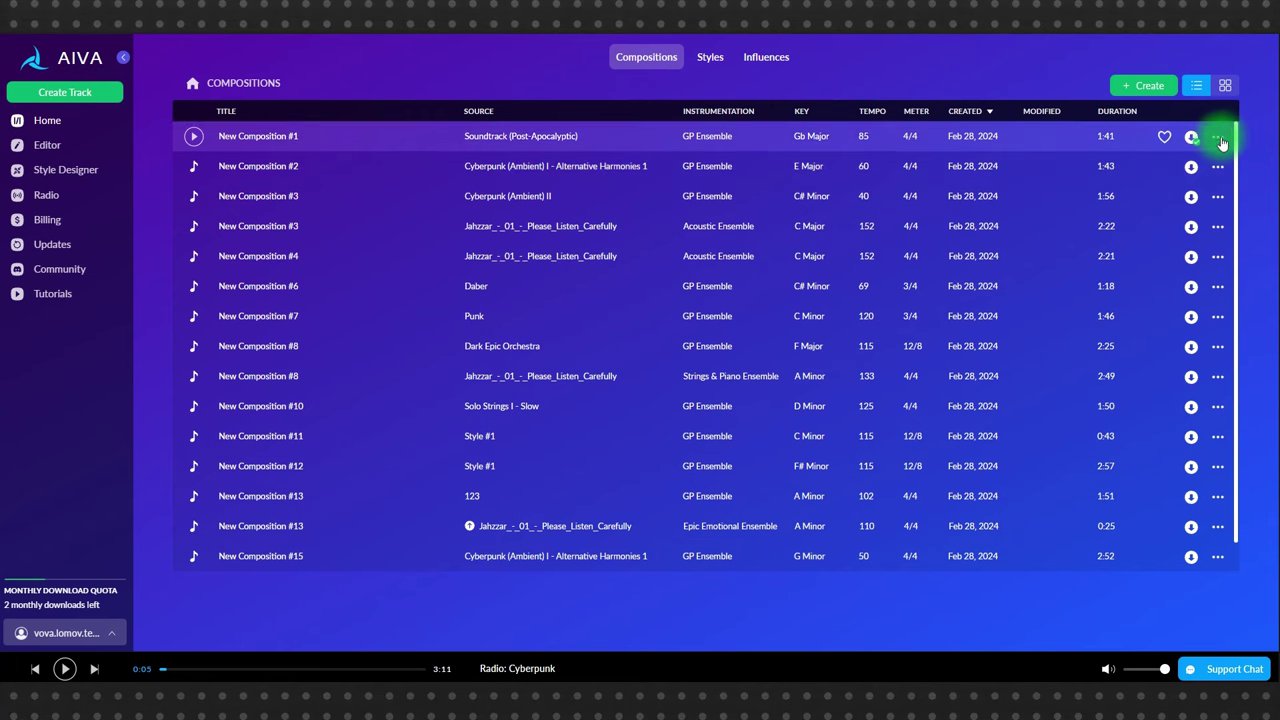
# Step: View New Composition #1 in the editor, return to the compositions list and examine the actions available for it
pyautogui.click(1218, 138)
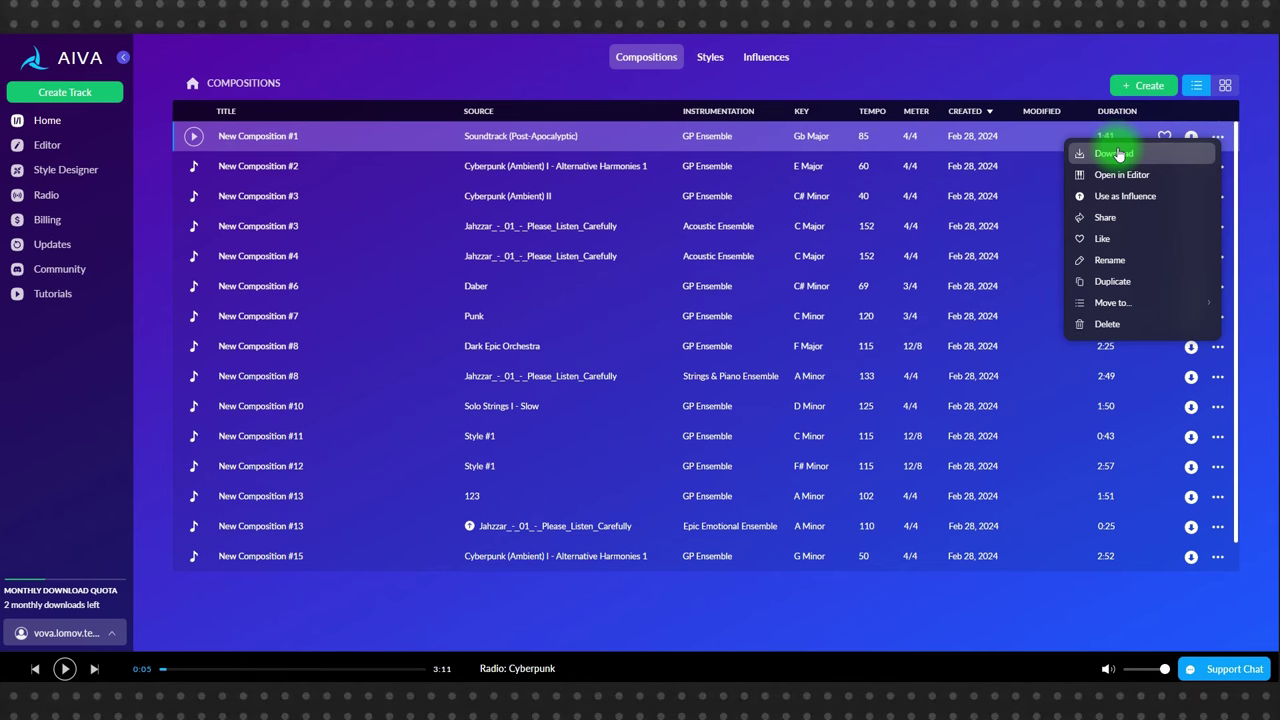
pyautogui.click(1168, 174)
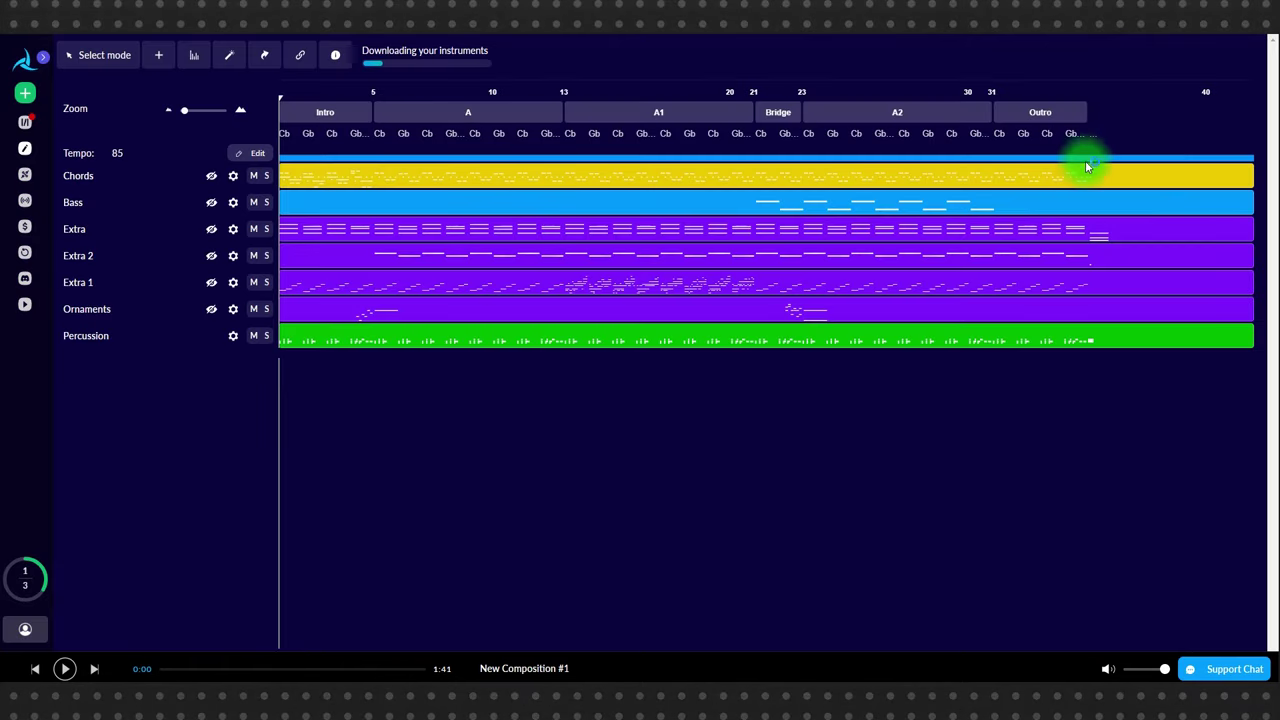
pyautogui.click(25, 124)
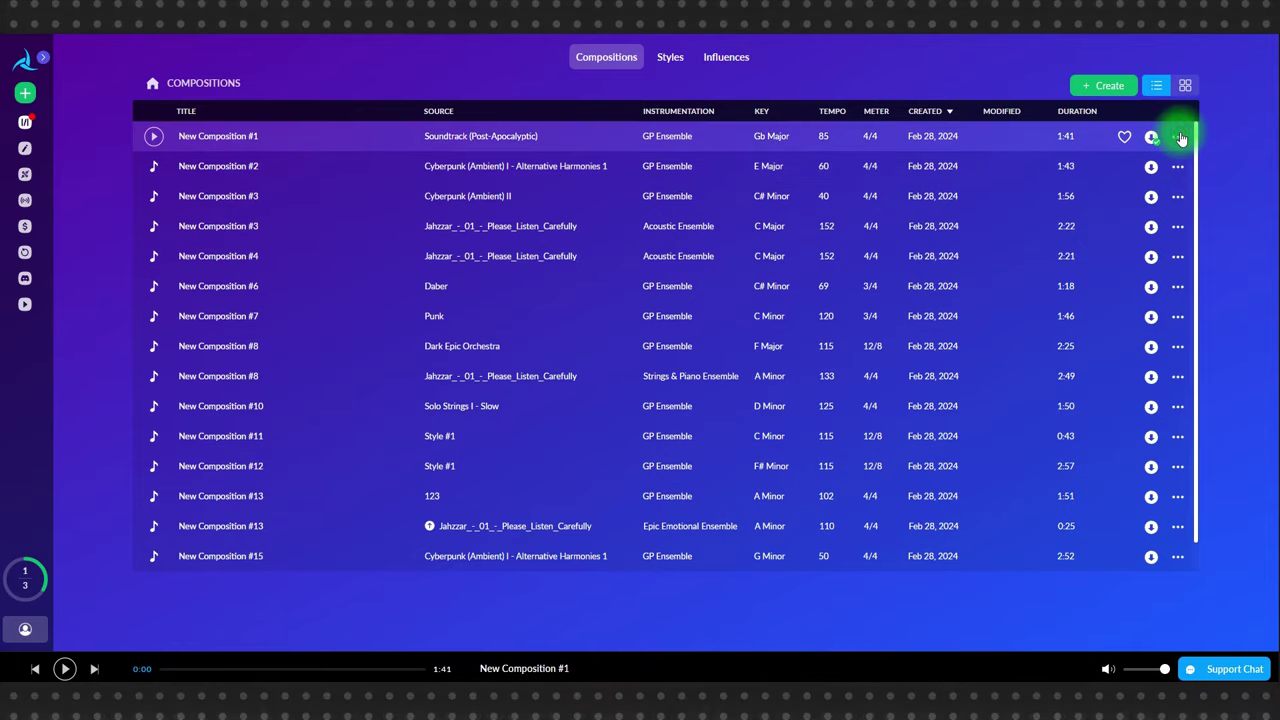
pyautogui.click(1180, 137)
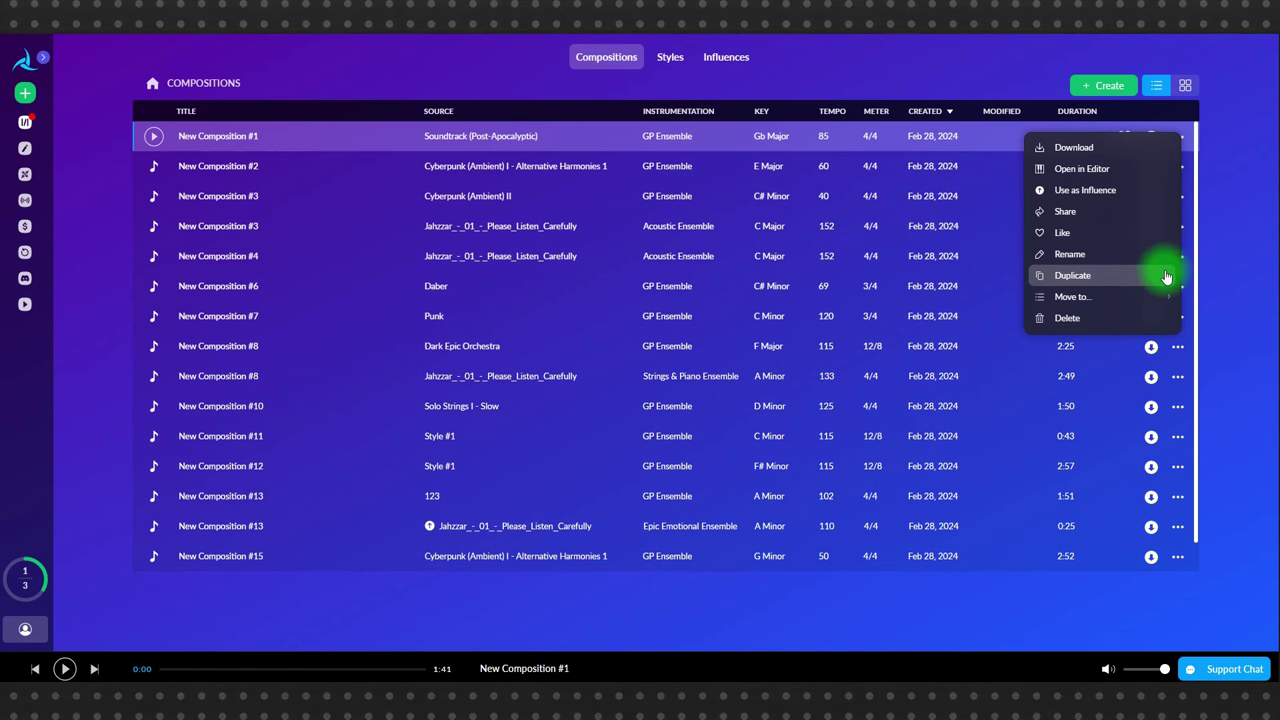
pyautogui.click(1249, 244)
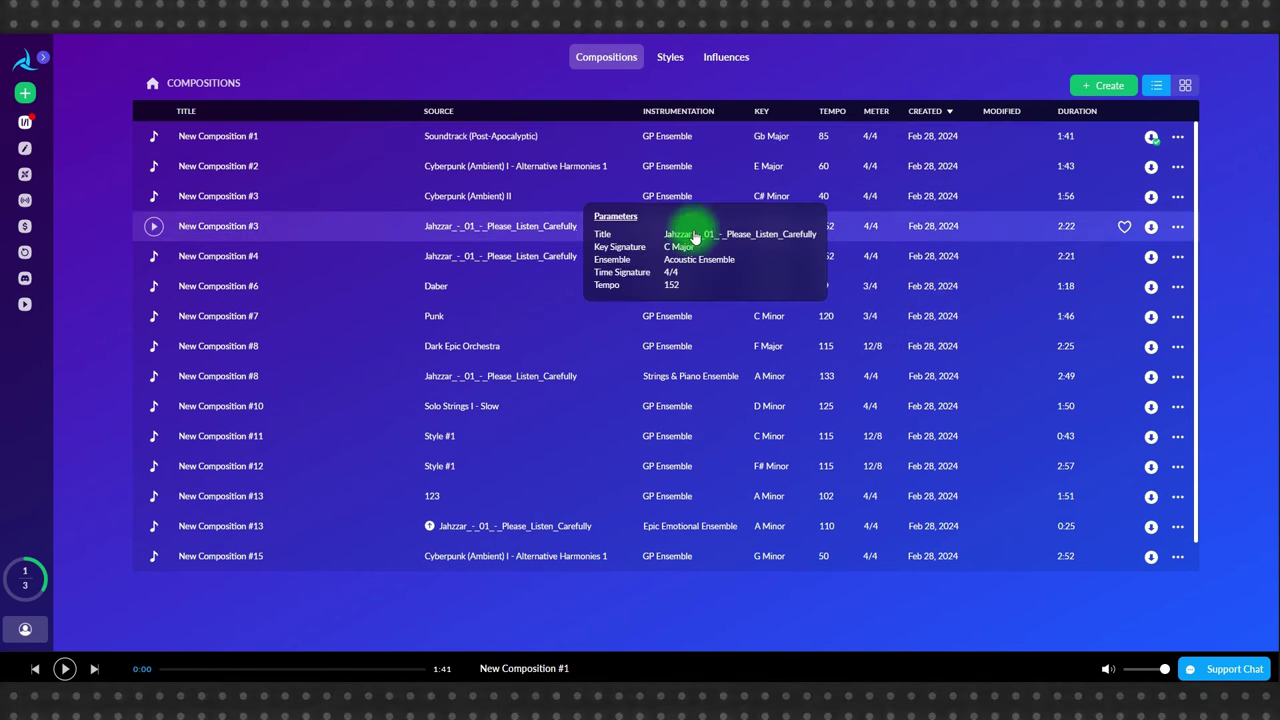
# Step: Use the C Major New Composition #3 as an influence and rename that influence as "Рыбников Шла собака"
pyautogui.click(1179, 227)
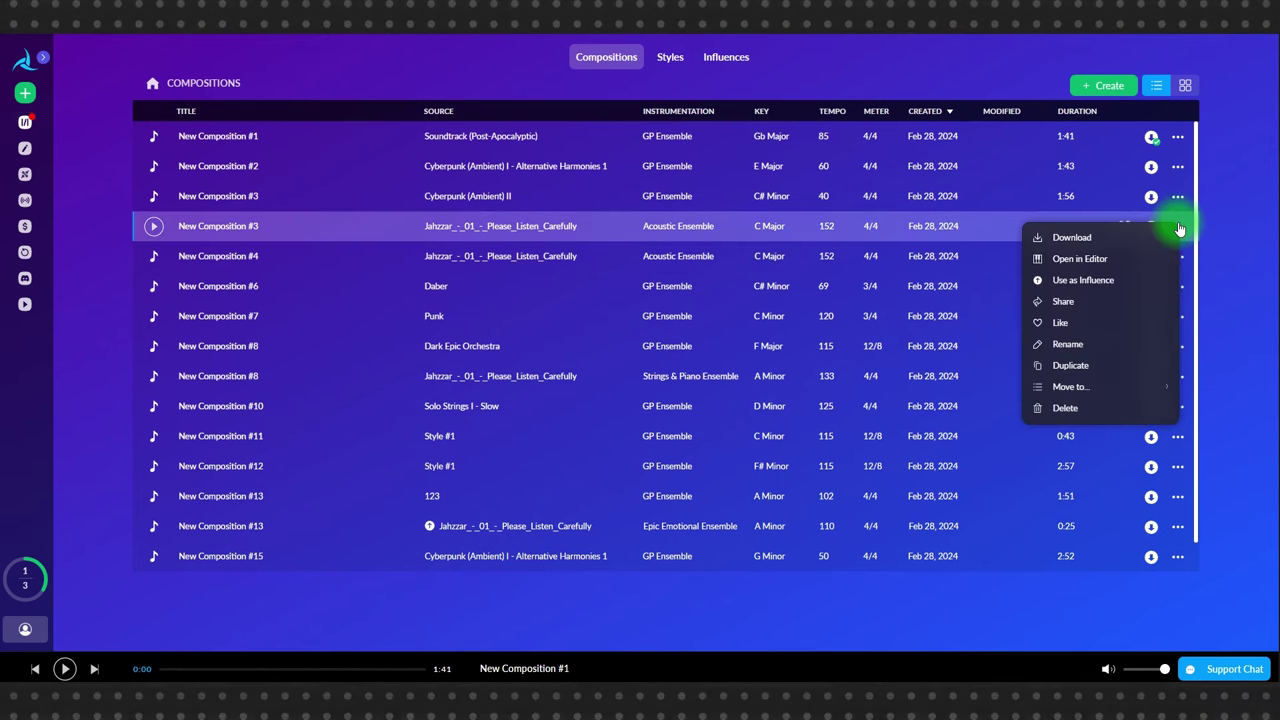
pyautogui.click(1066, 280)
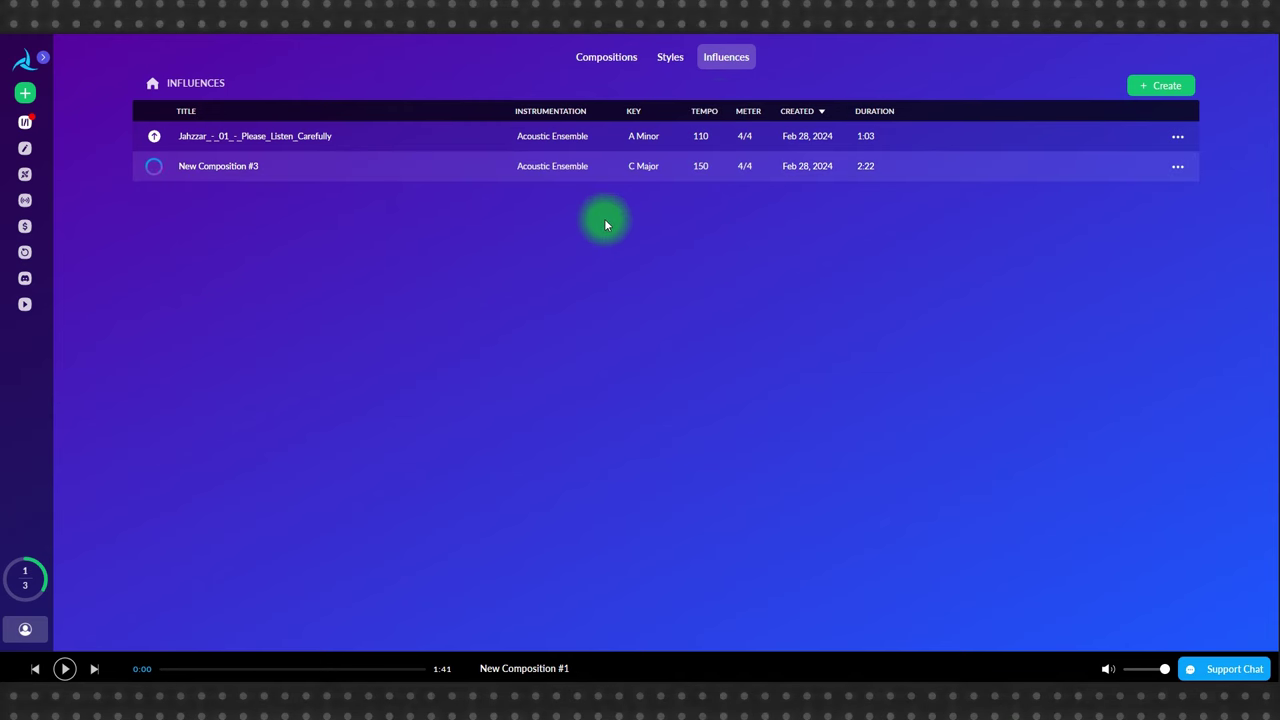
pyautogui.click(1177, 168)
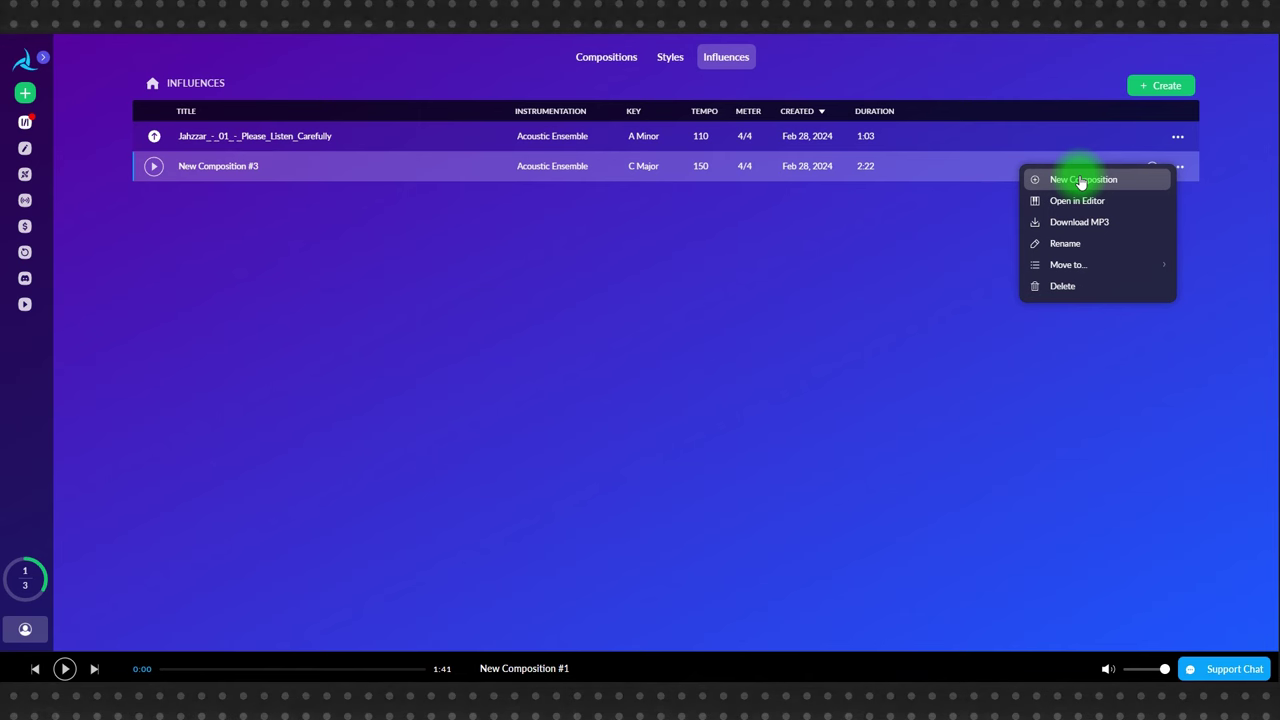
pyautogui.click(1068, 244)
pyautogui.hotkey('ctrl', 'a')
pyautogui.write('Рыбников Шла собака')
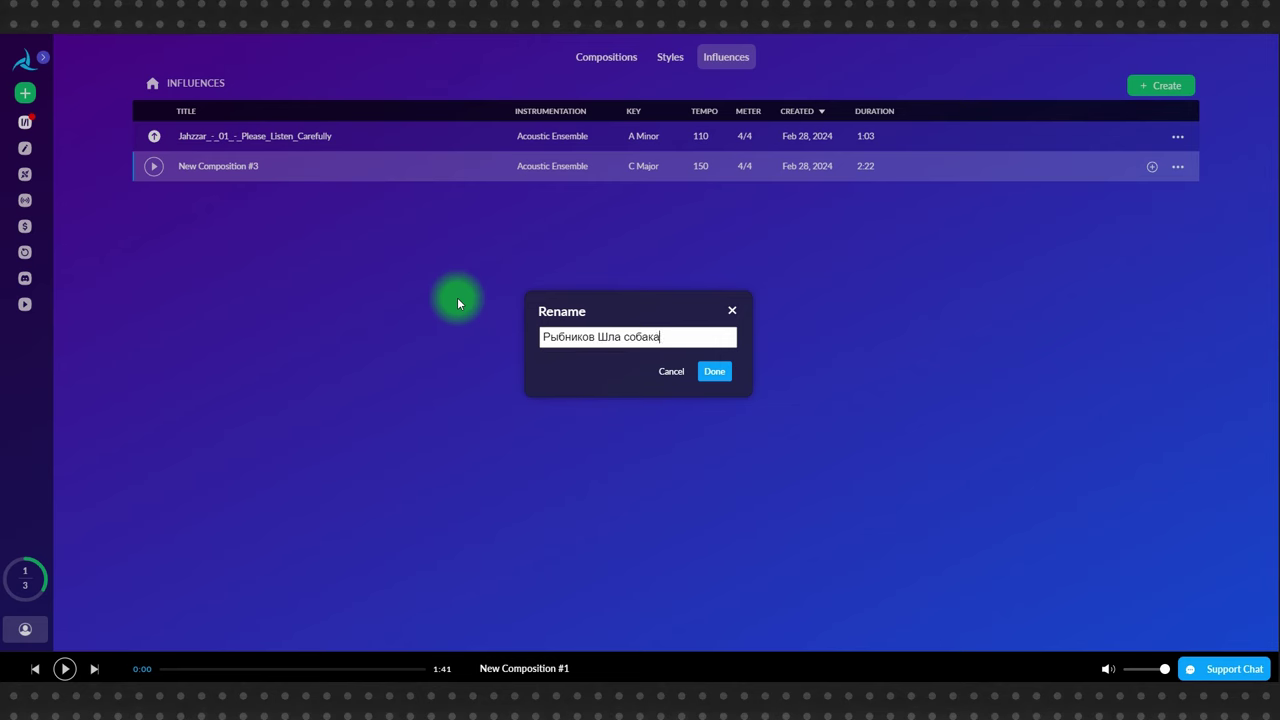
pyautogui.click(714, 373)
# Step: Start a new influence from the audio file Kevin_MacLeod_-_07_-_Dirt_Rhodes.mp3
pyautogui.click(1158, 85)
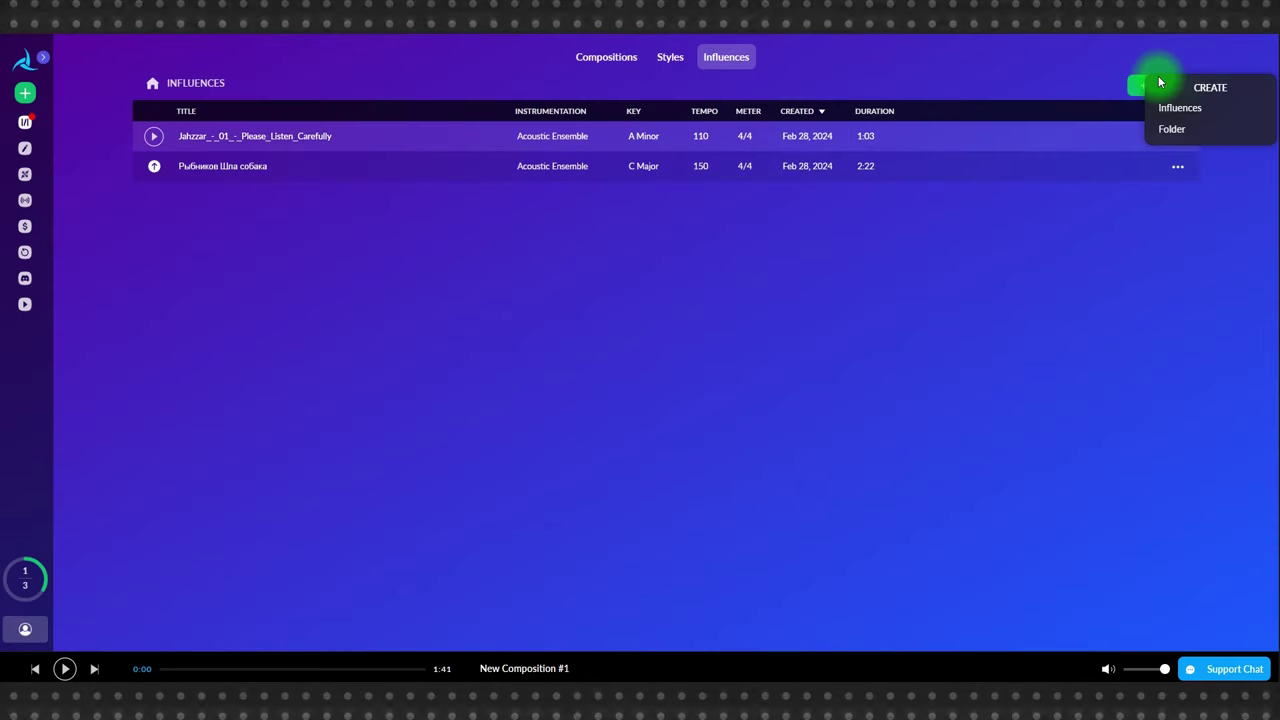
pyautogui.click(1170, 108)
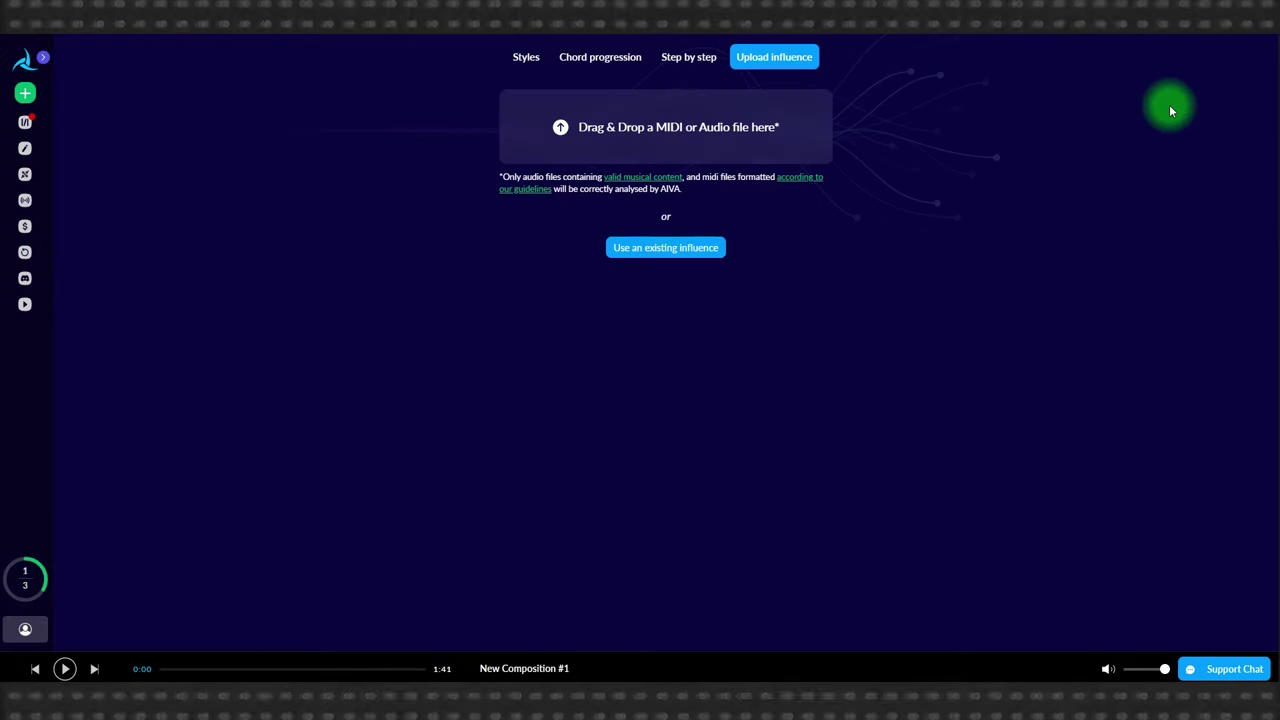
pyautogui.click(271, 677)
pyautogui.moveTo(657, 132); pyautogui.dragTo(391, 178)
pyautogui.moveTo(437, 455); pyautogui.dragTo(651, 126)
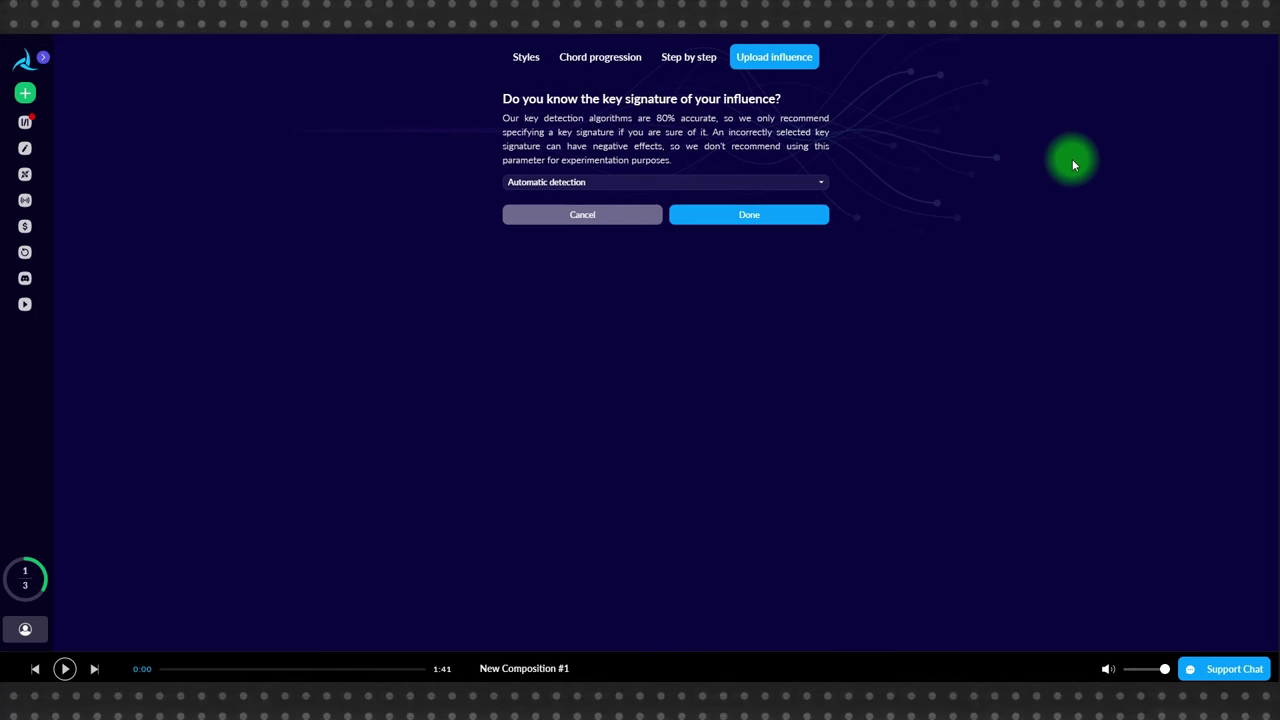
# Step: Keep automatic key detection, and upload the audio with the silent end trimmed off to about 1:52
pyautogui.click(774, 233)
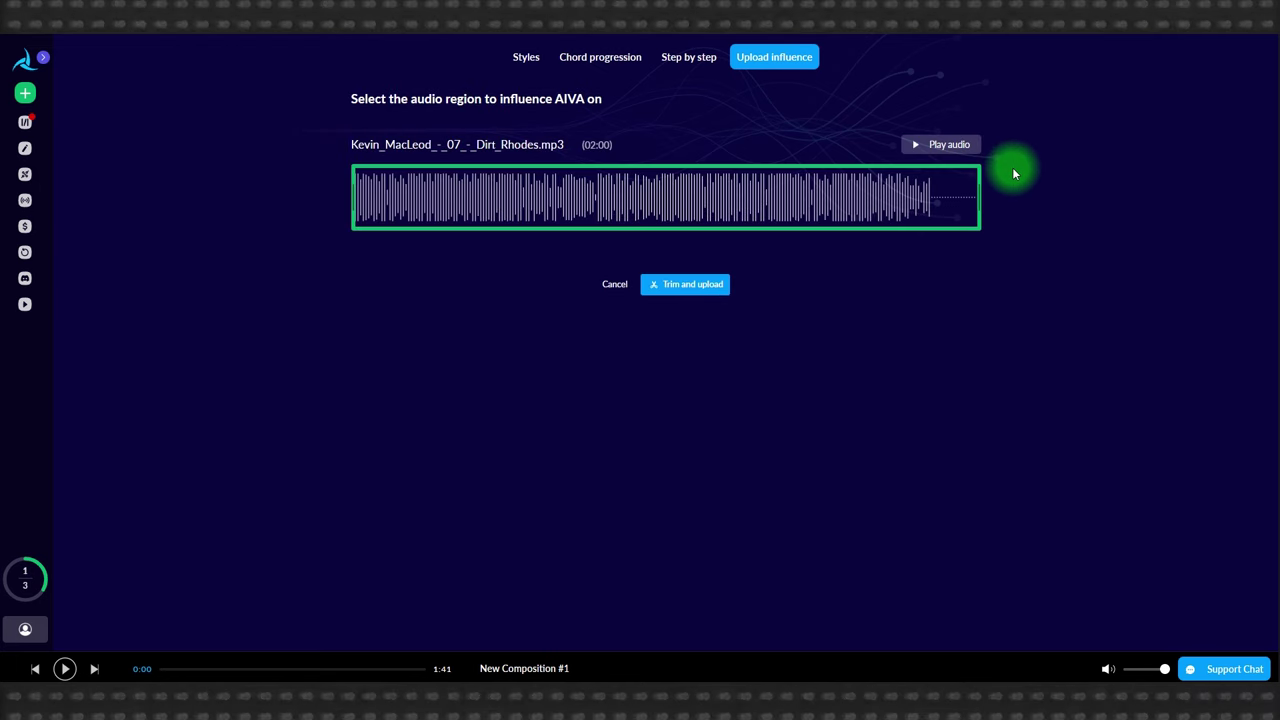
pyautogui.moveTo(978, 198); pyautogui.dragTo(942, 186)
pyautogui.click(706, 286)
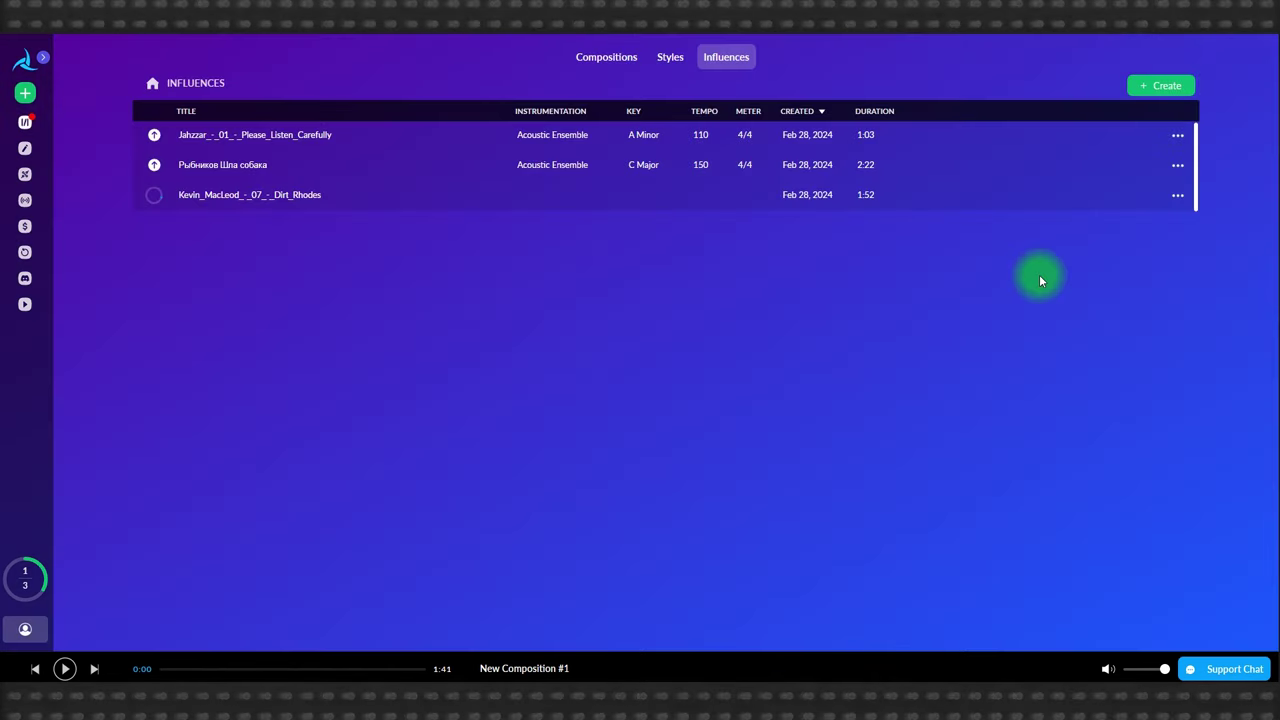
pyautogui.click(1177, 196)
pyautogui.click(1090, 212)
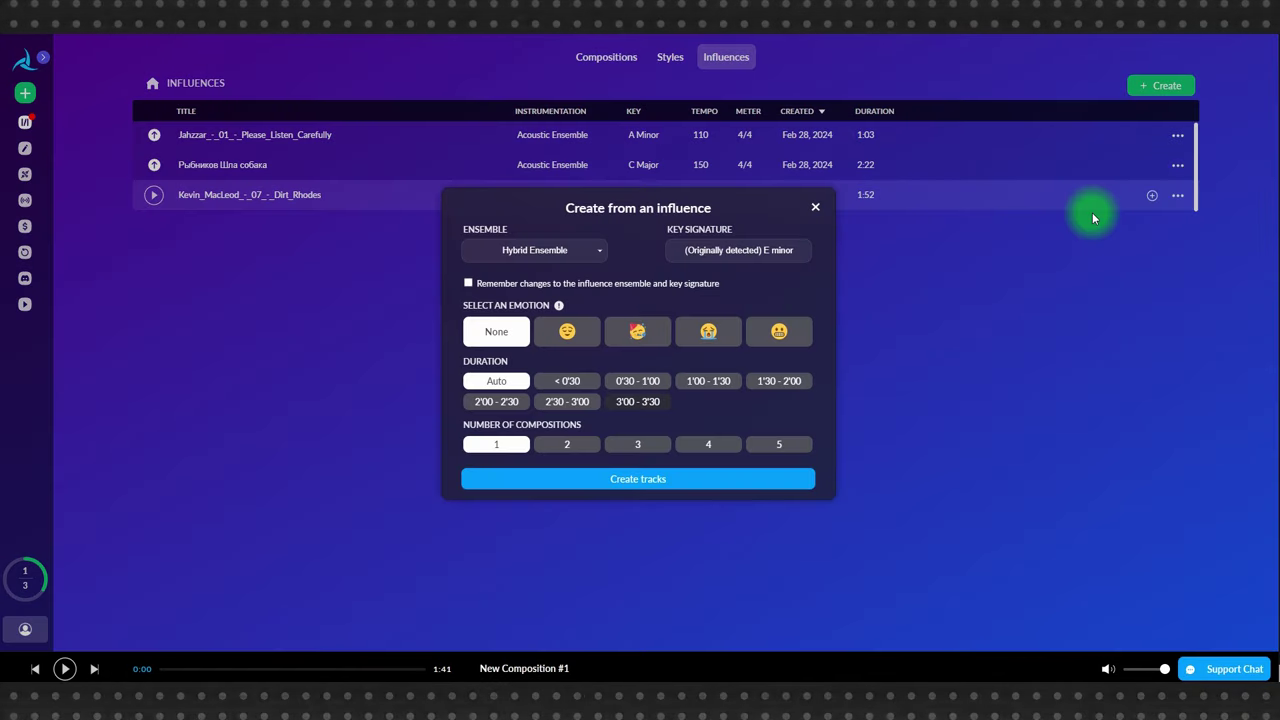
pyautogui.click(815, 207)
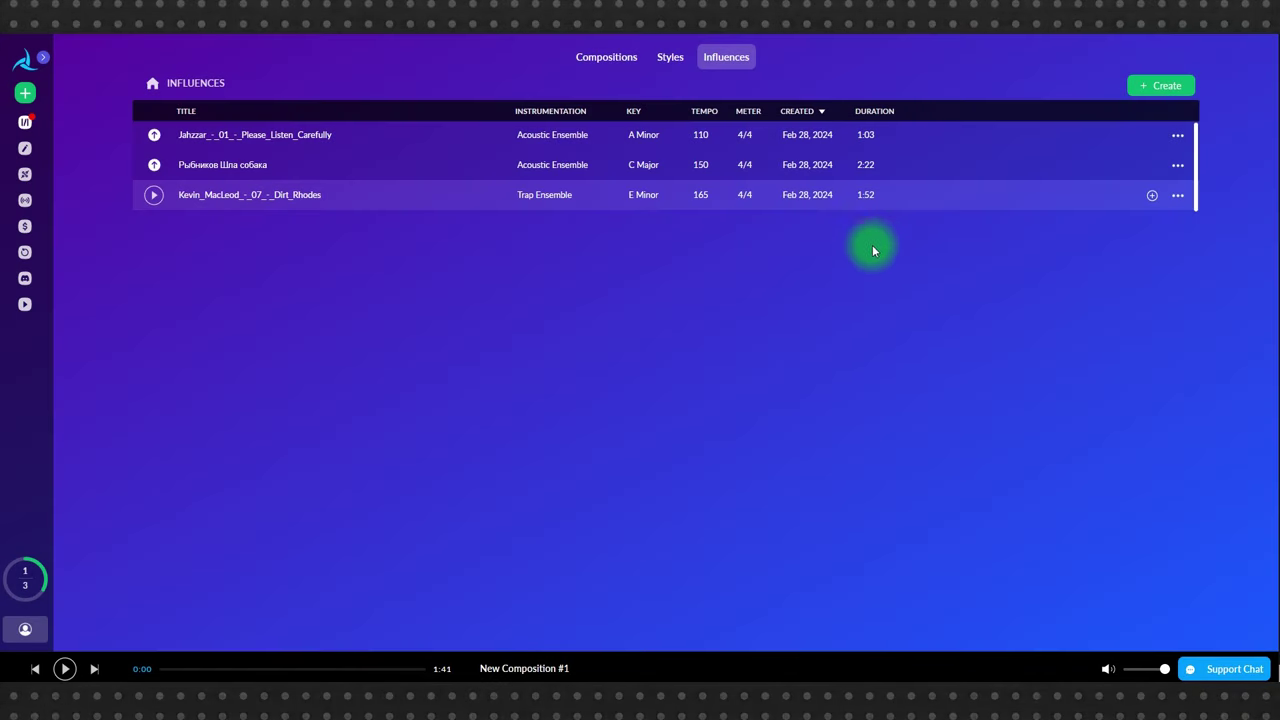
# Step: Start creating a track from the existing influence Kevin_MacLeod_-_07_-_Dirt_Rhodes
pyautogui.click(25, 92)
pyautogui.click(104, 194)
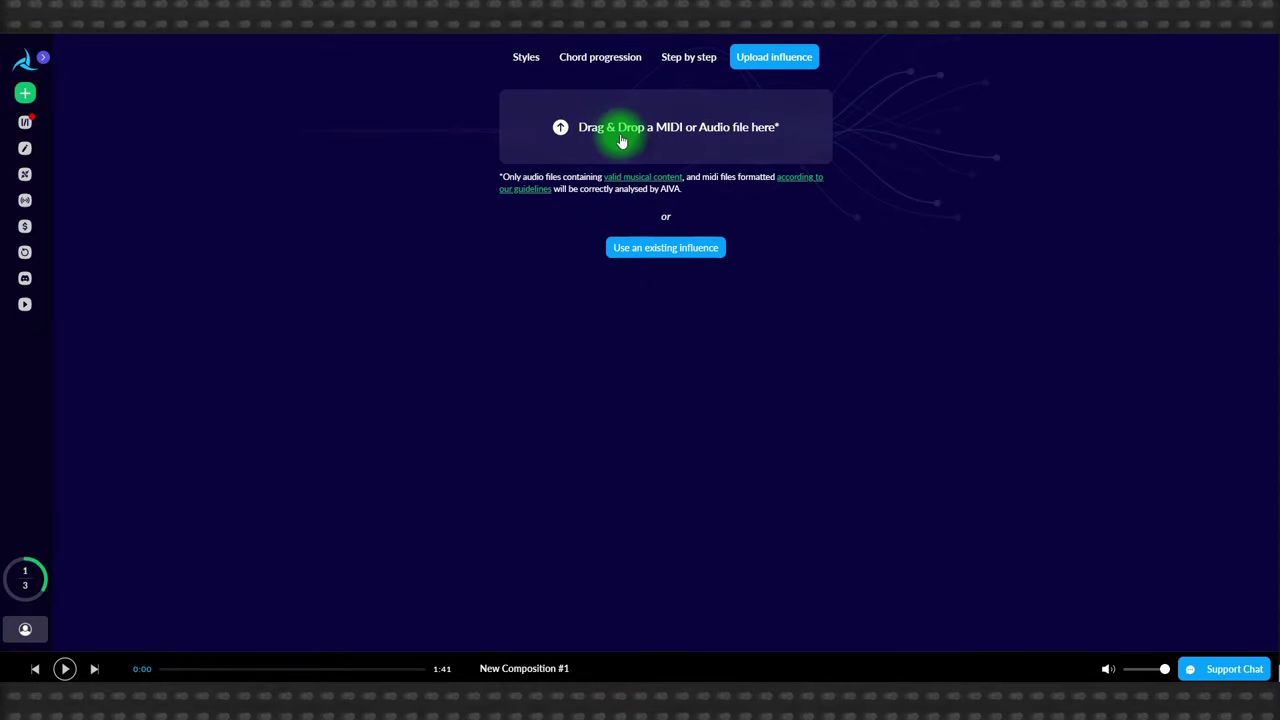
pyautogui.click(652, 250)
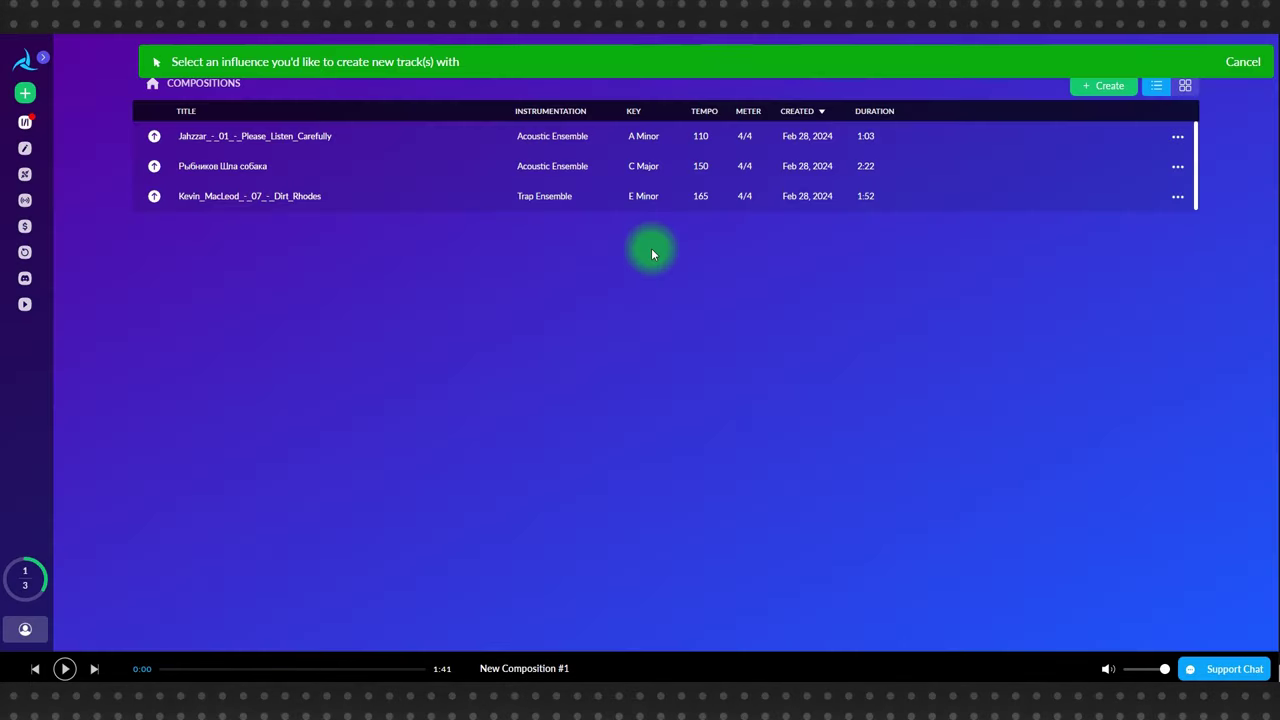
pyautogui.click(377, 207)
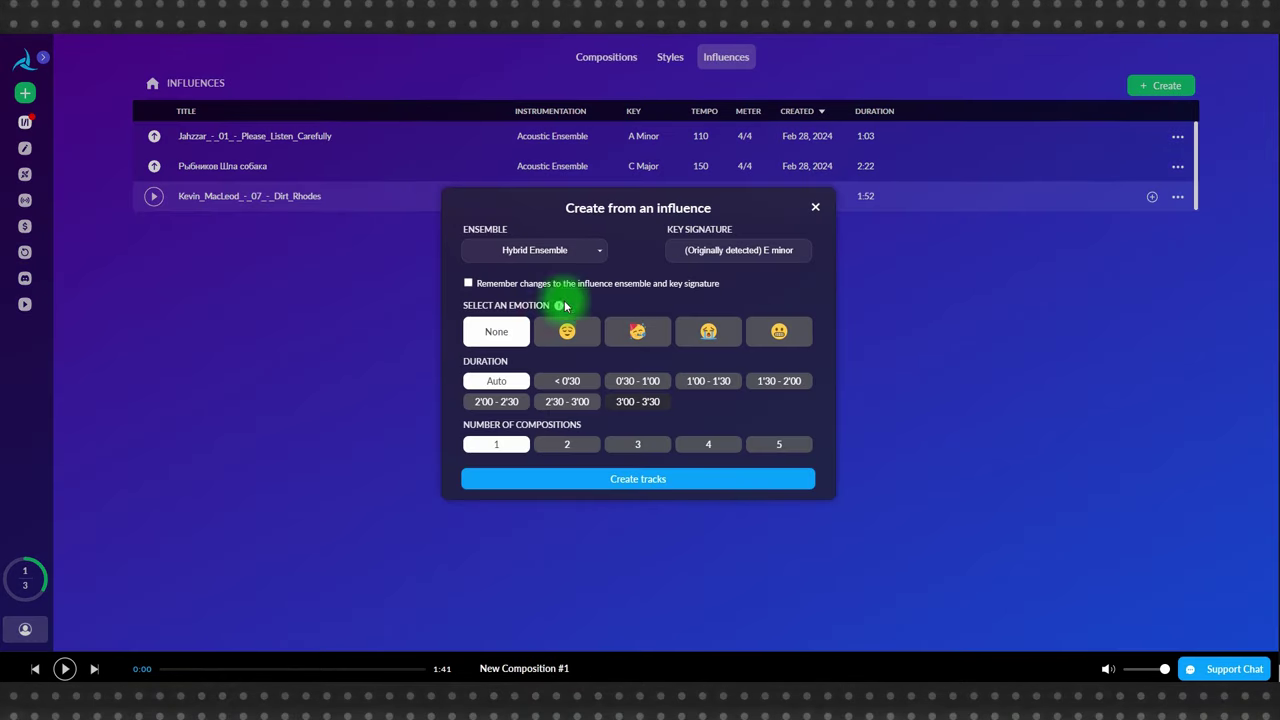
# Step: Set the new track's emotion to the crying face and its ensemble to (Recommended) Trap Ensemble
pyautogui.click(670, 335)
pyautogui.click(714, 339)
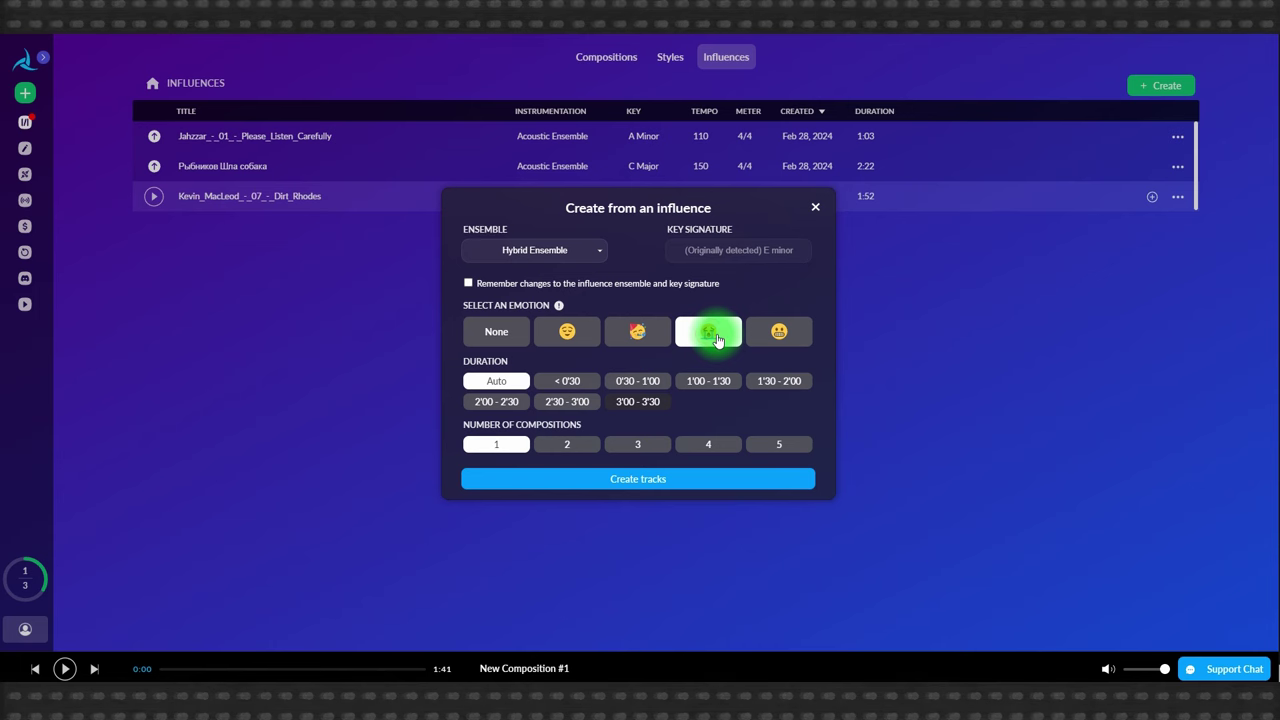
pyautogui.click(538, 253)
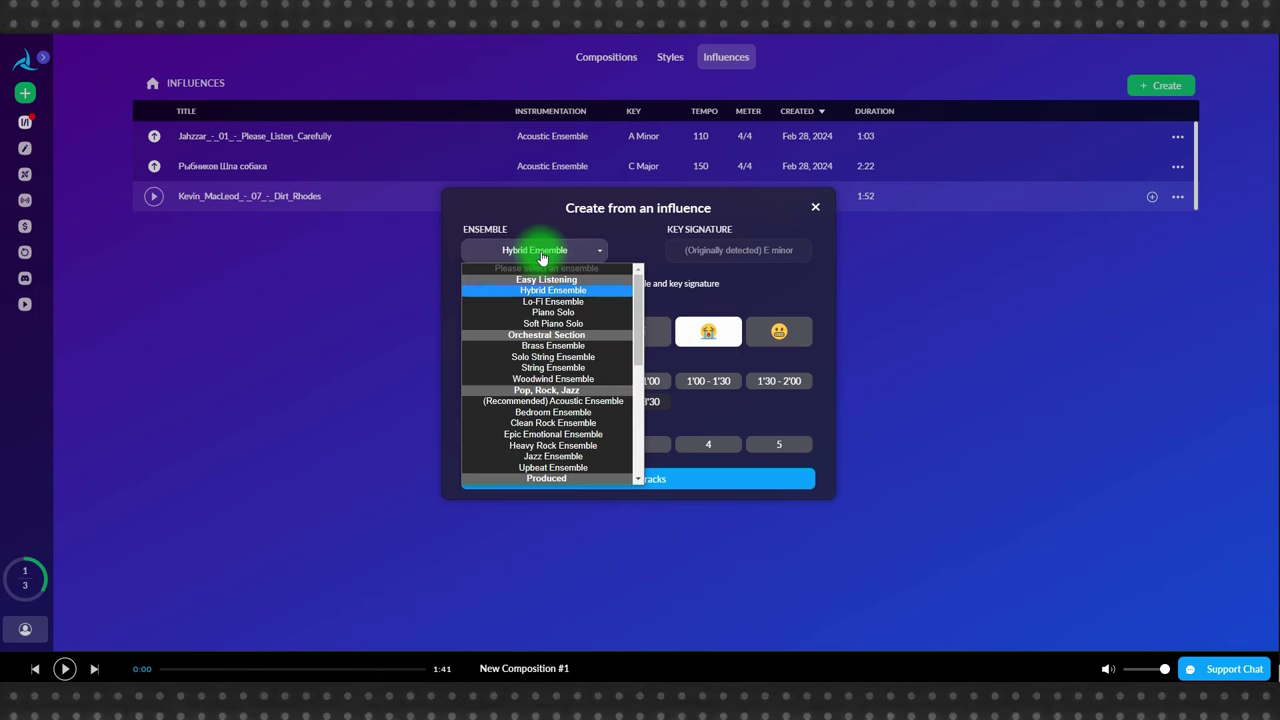
pyautogui.scroll(-3, 560, 290)
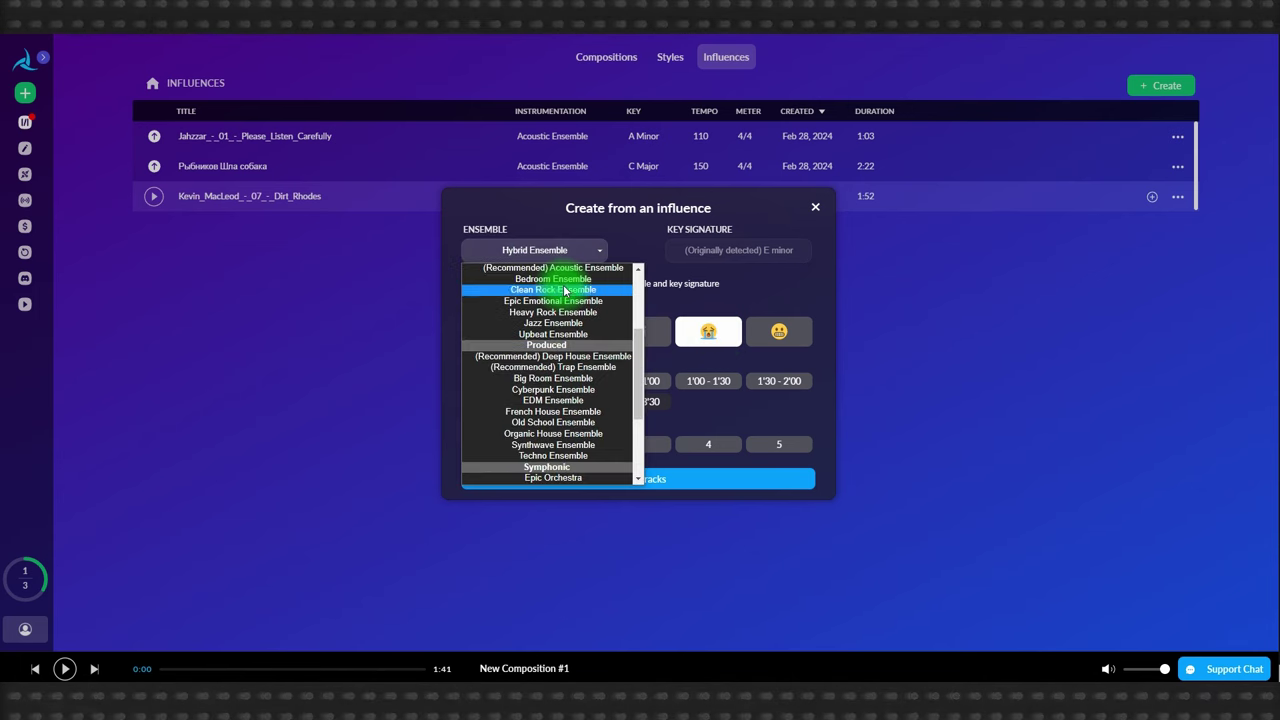
pyautogui.scroll(3, 560, 300)
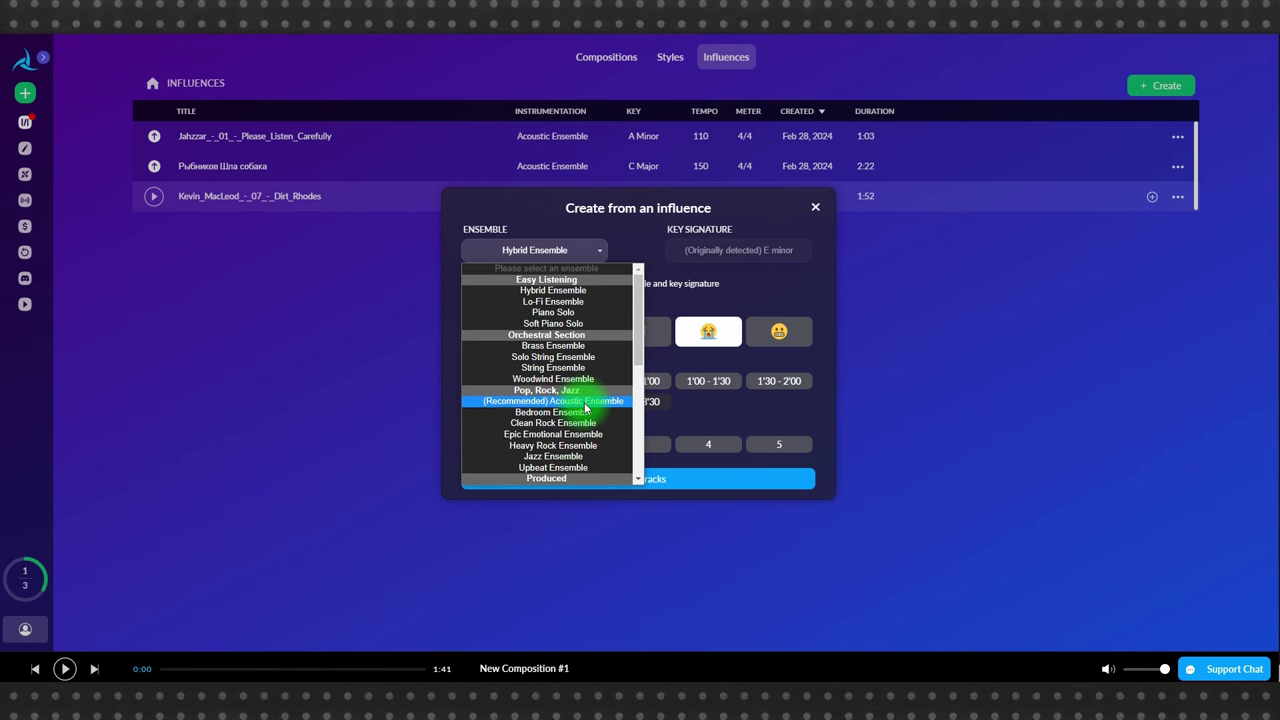
pyautogui.scroll(-6, 585, 408)
pyautogui.scroll(3, 522, 398)
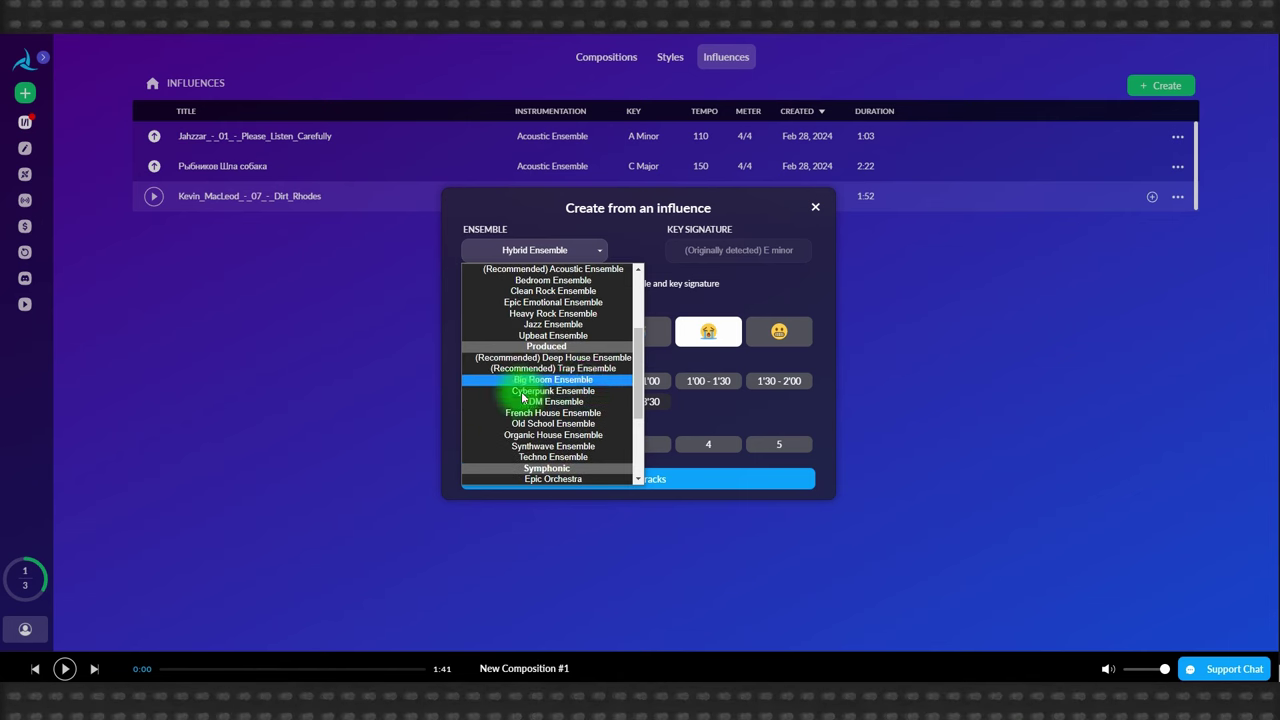
pyautogui.click(588, 369)
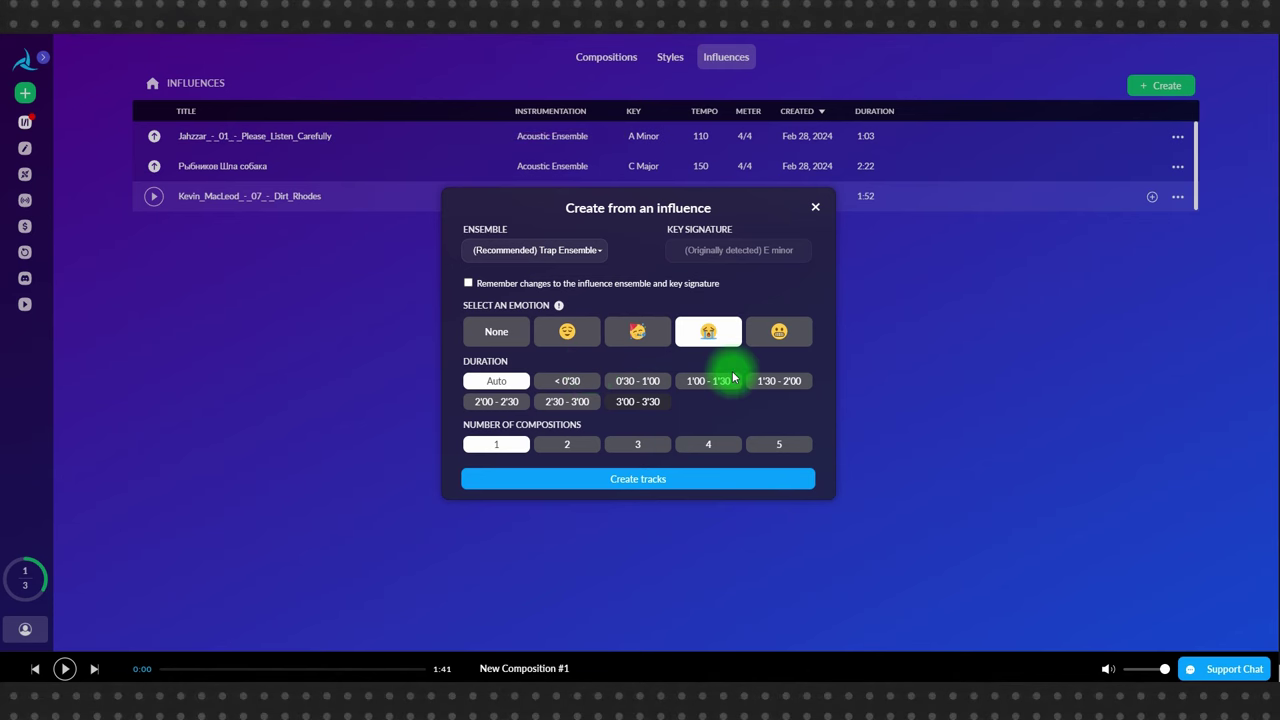
pyautogui.click(753, 252)
pyautogui.click(756, 253)
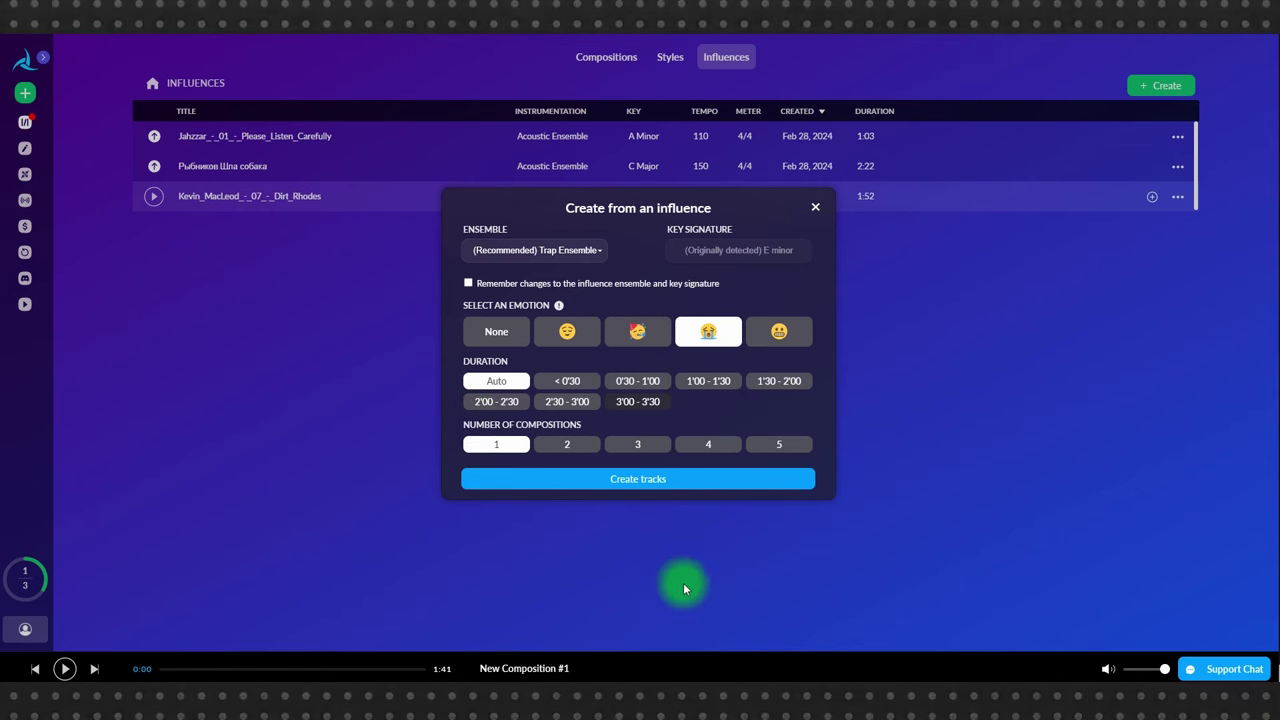
# Step: Generate the track from the Dirt_Rhodes influence, play the resulting composition with a skip ahead to about 1:39, and stop playback
pyautogui.click(600, 479)
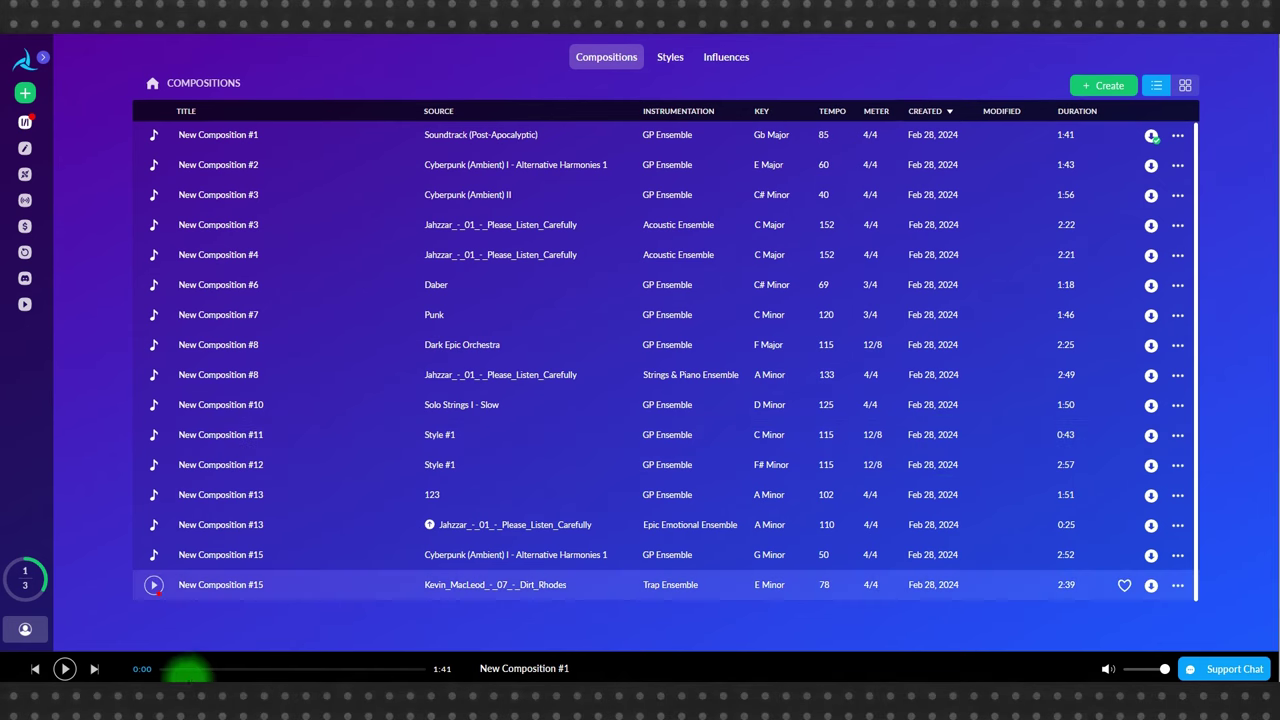
pyautogui.click(154, 585)
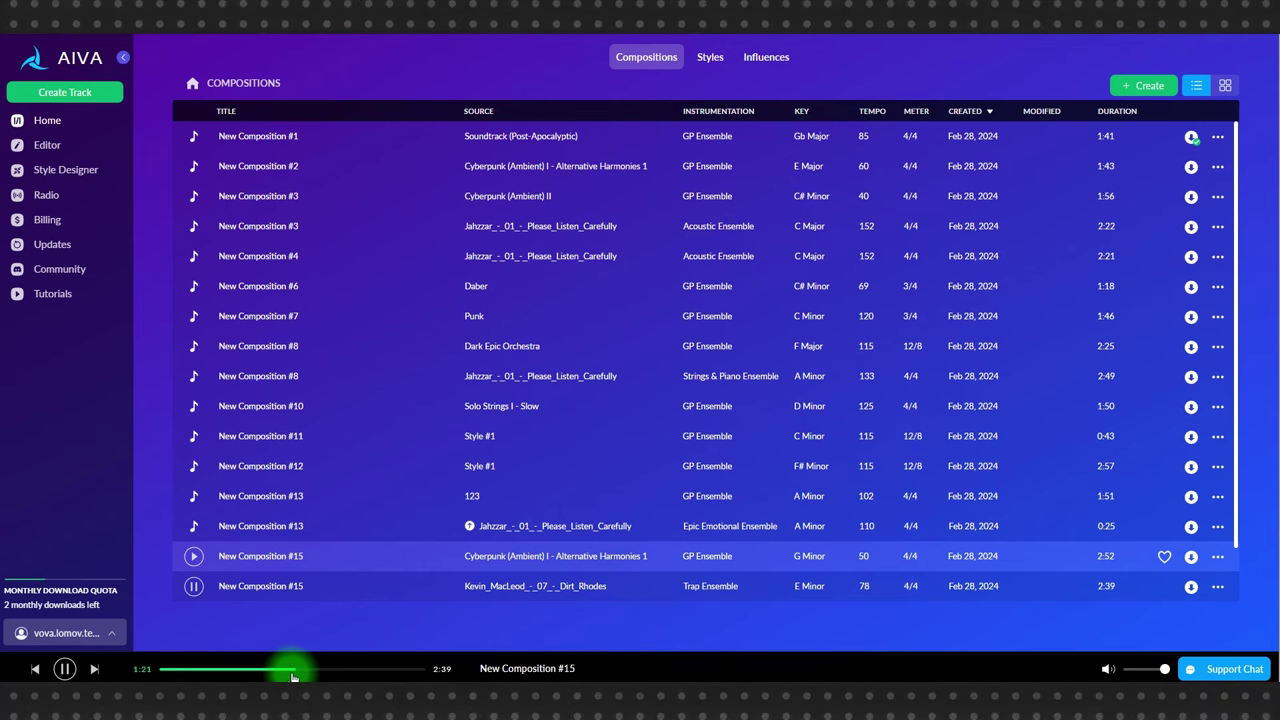
pyautogui.moveTo(293, 677); pyautogui.dragTo(323, 677)
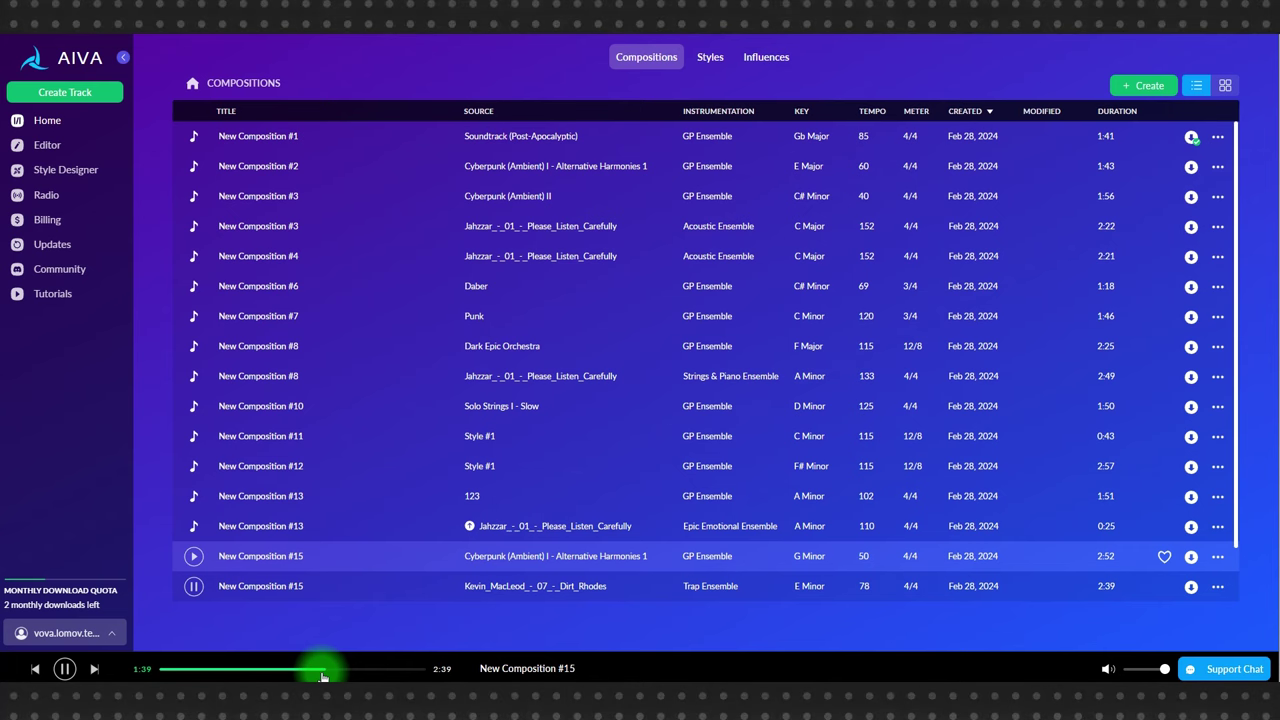
pyautogui.click(64, 670)
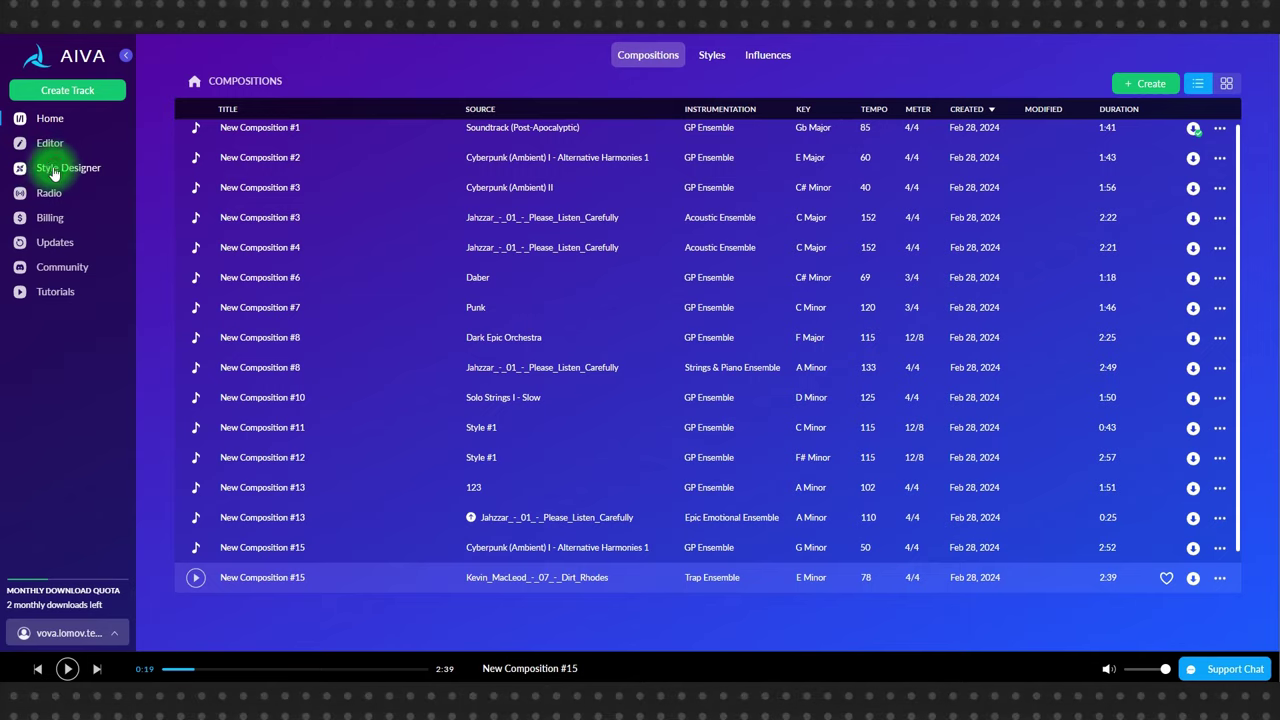
# Step: Open the saved Style #1 in the Style Designer and return to the styles list
pyautogui.click(60, 168)
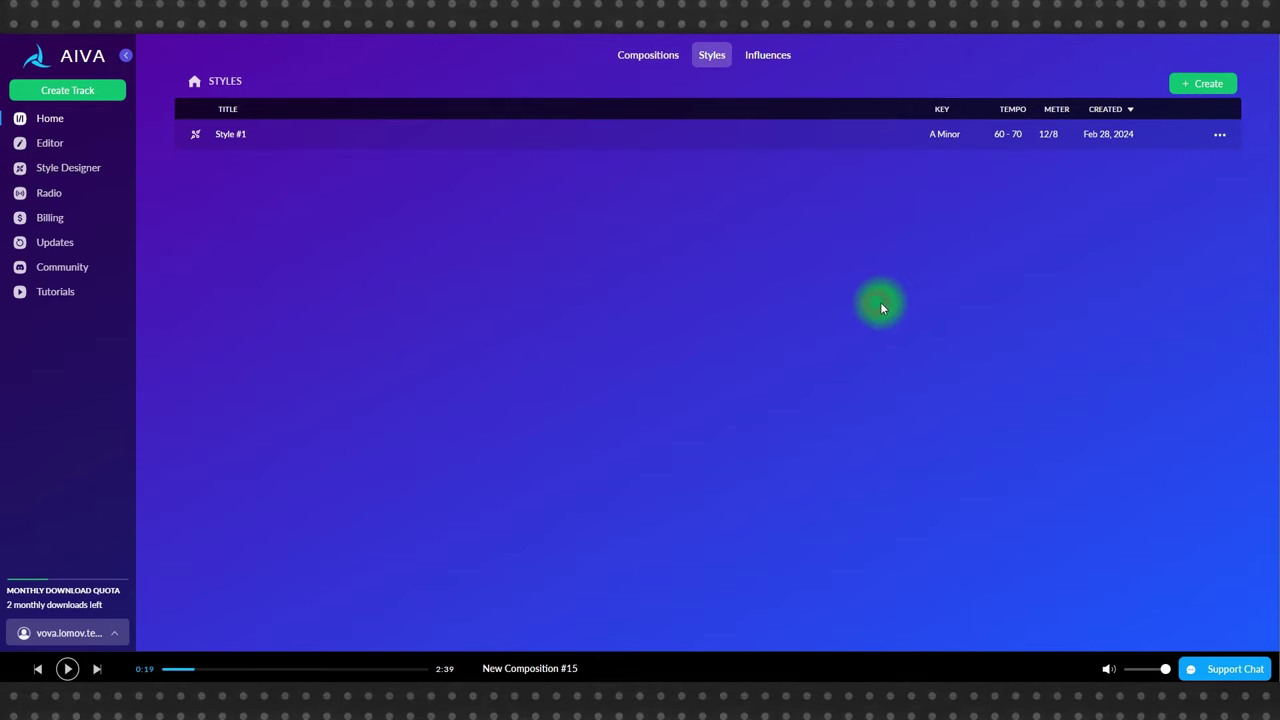
pyautogui.click(1221, 142)
pyautogui.click(1092, 155)
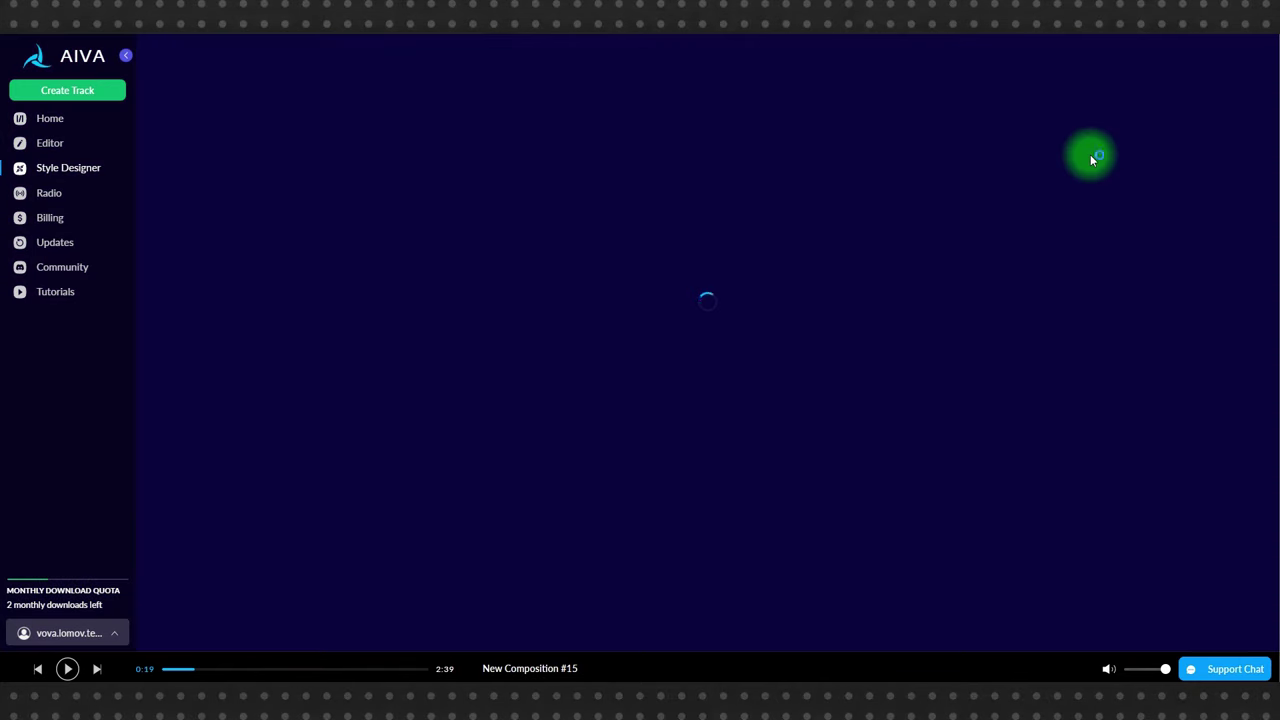
pyautogui.click(1079, 66)
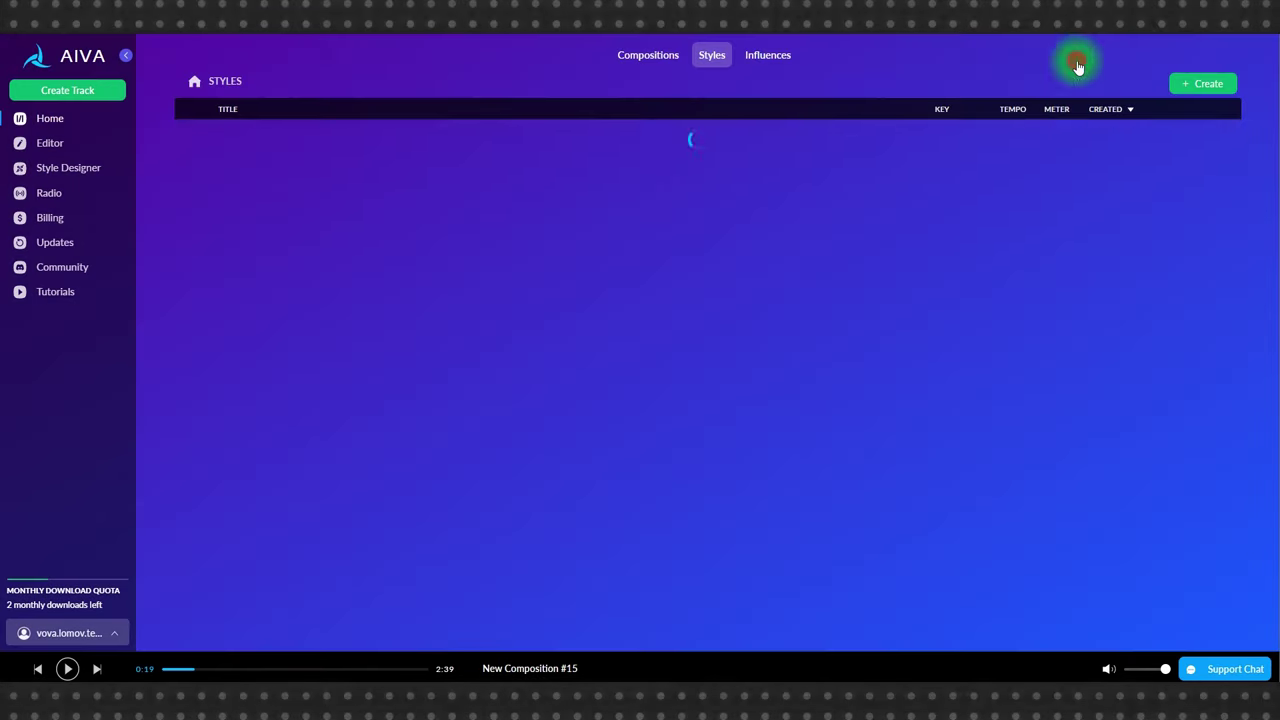
# Step: Create a new style using the crying face mood as its template
pyautogui.click(1214, 88)
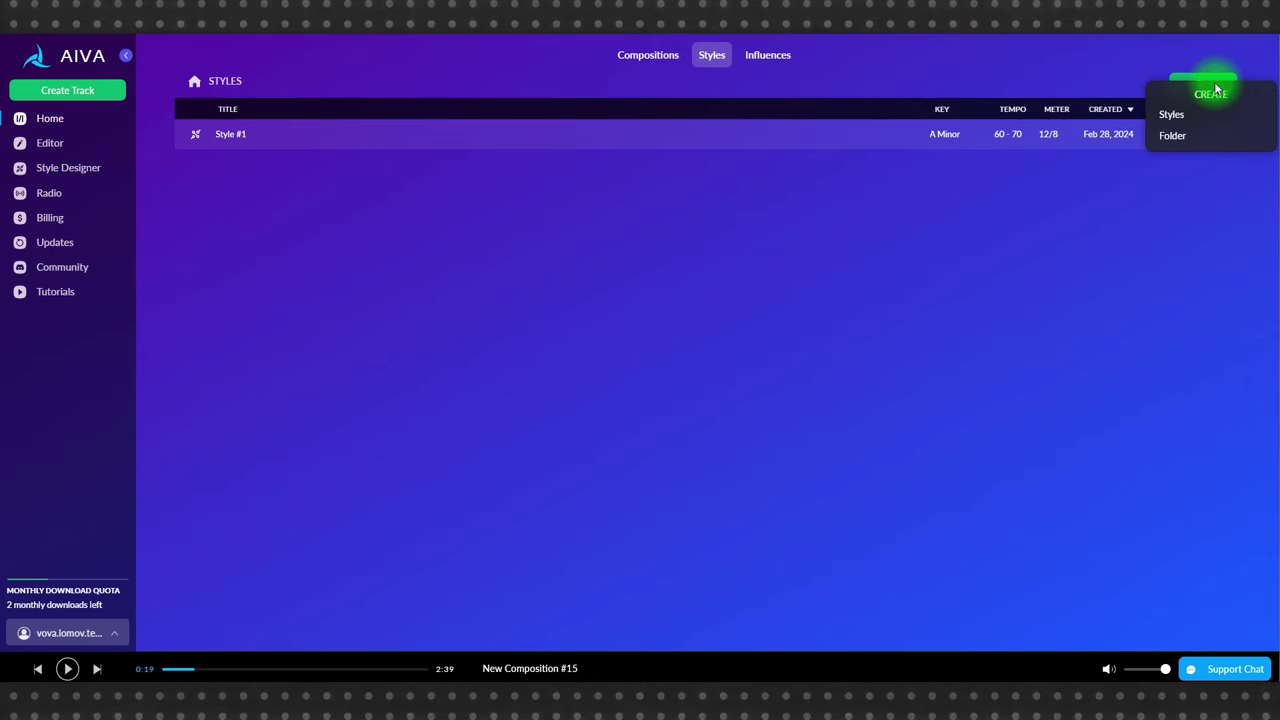
pyautogui.click(1171, 114)
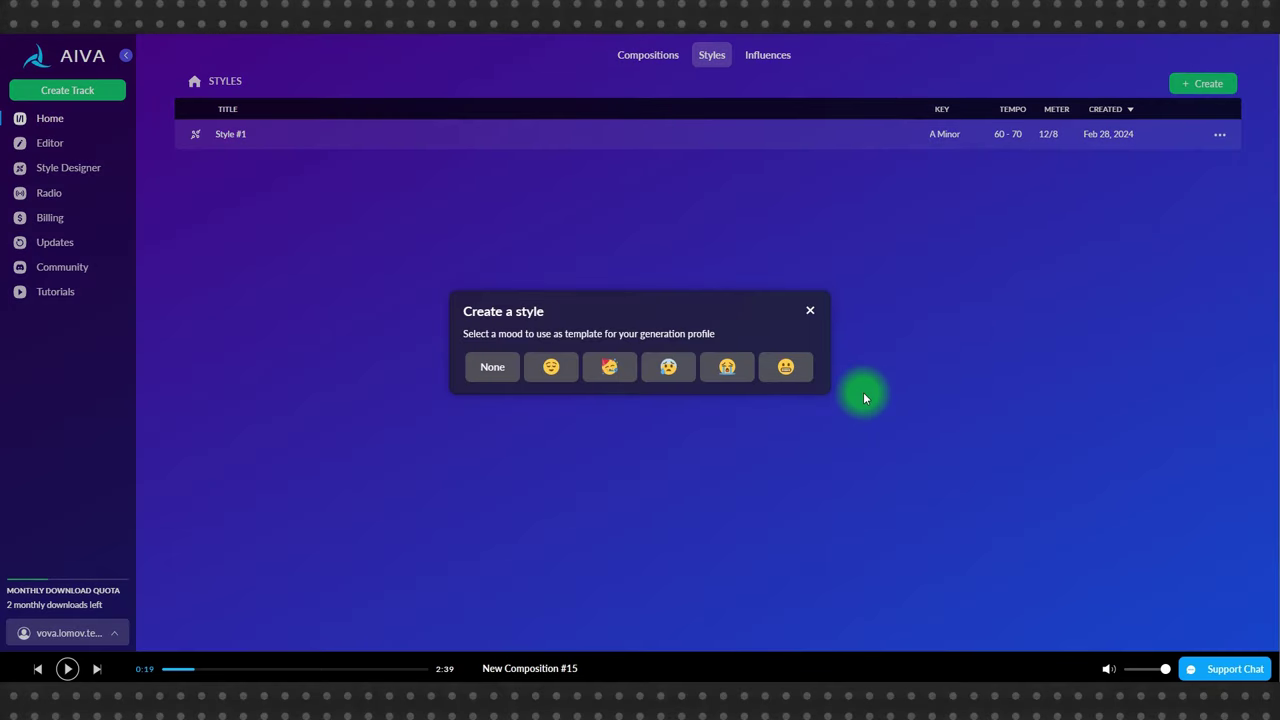
pyautogui.click(727, 366)
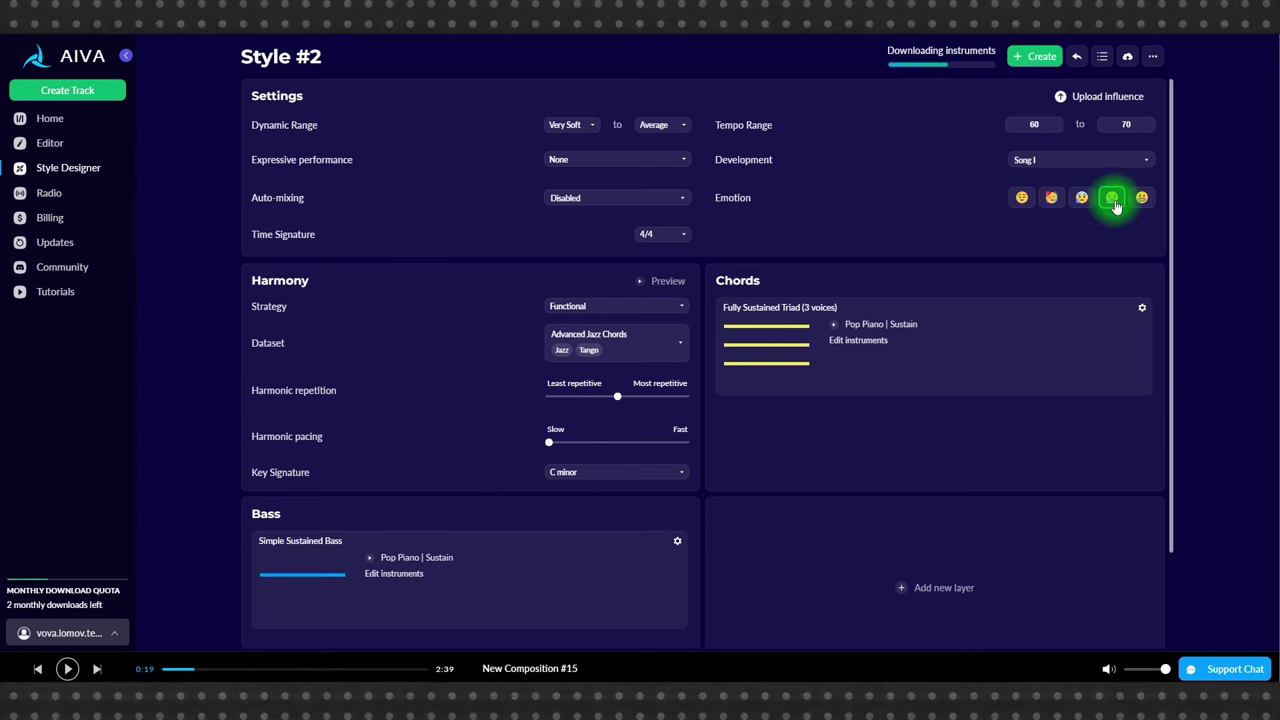
pyautogui.scroll(-2, 922, 465)
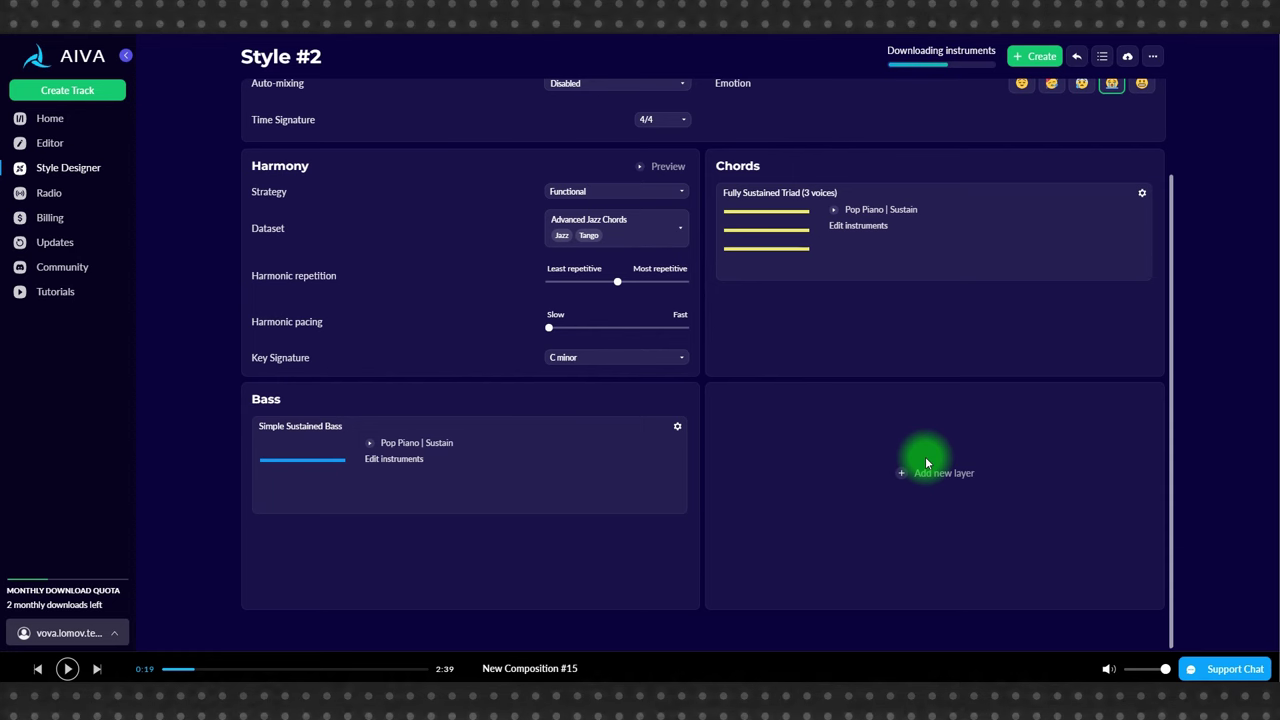
# Step: Add the Jazz | Solo guitar to the instruments of the Chords layer's Fully Sustained Triad (3 voices) pack
pyautogui.click(848, 227)
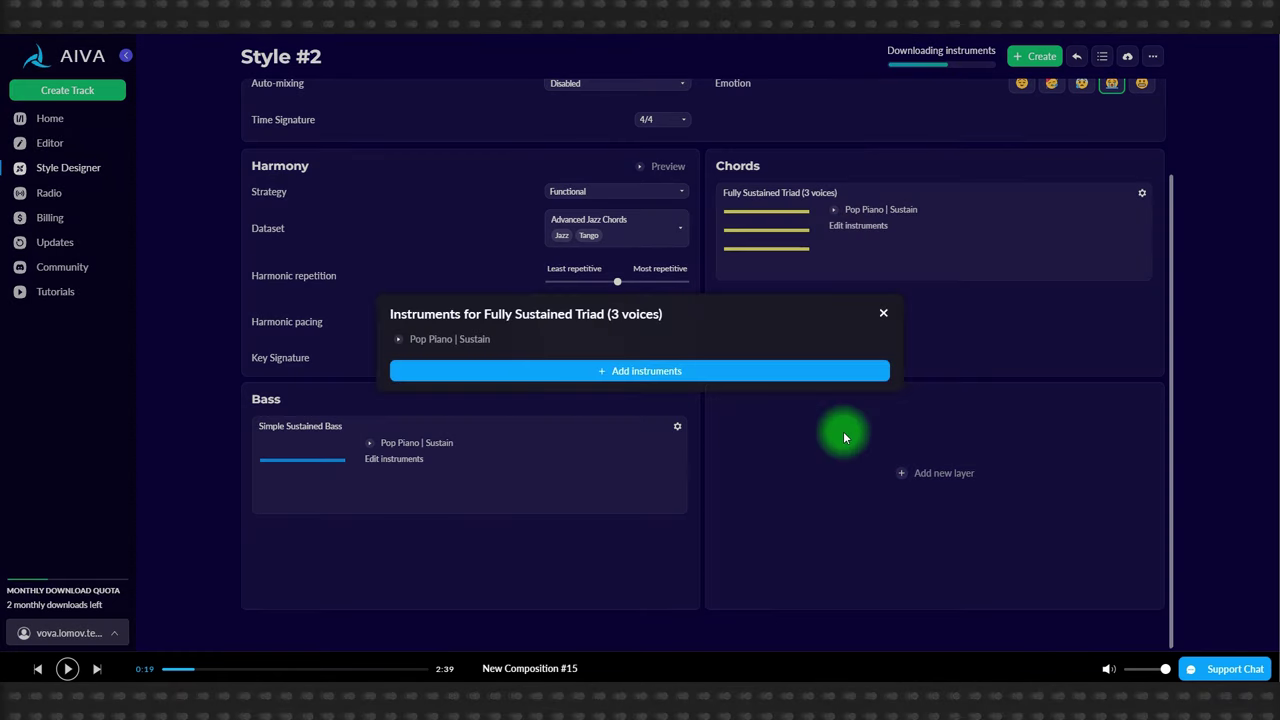
pyautogui.click(660, 371)
pyautogui.click(706, 389)
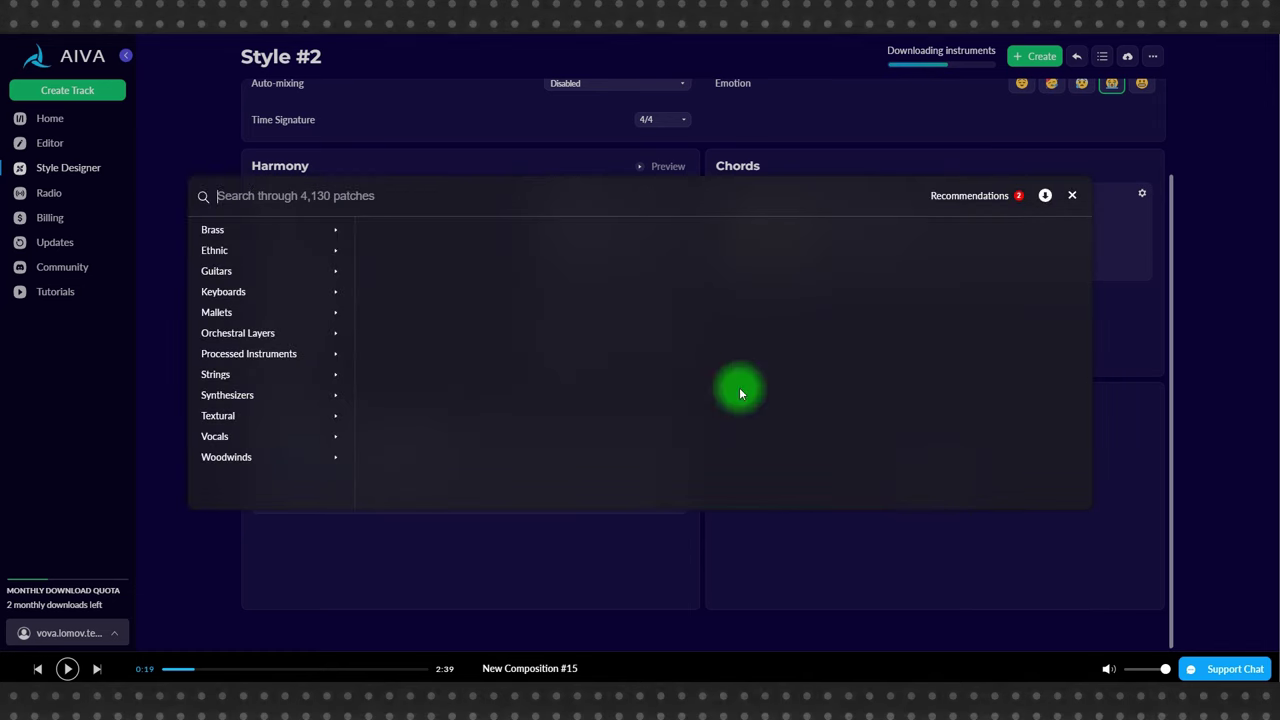
pyautogui.click(226, 271)
pyautogui.click(390, 274)
pyautogui.click(548, 272)
pyautogui.click(731, 232)
pyautogui.click(920, 315)
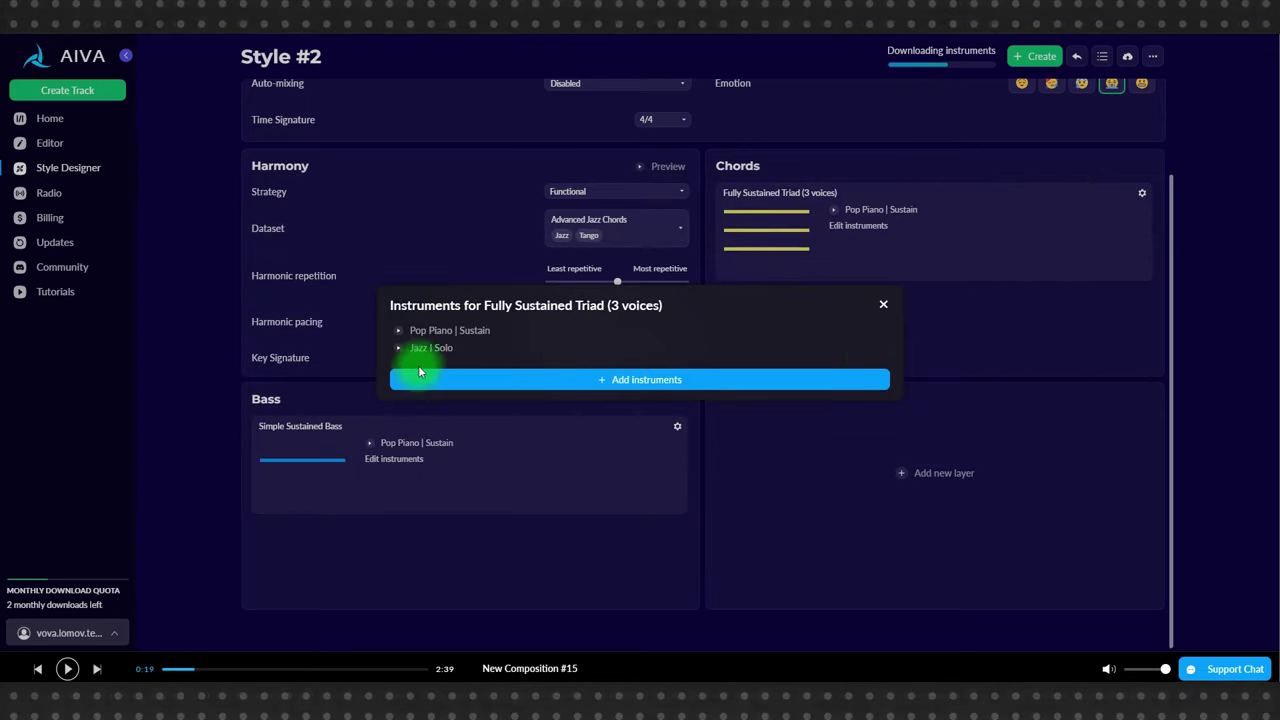
# Step: Preview Pop Piano | Sustain in the Chords pack and remove it from the pack's instruments
pyautogui.moveTo(402, 334)
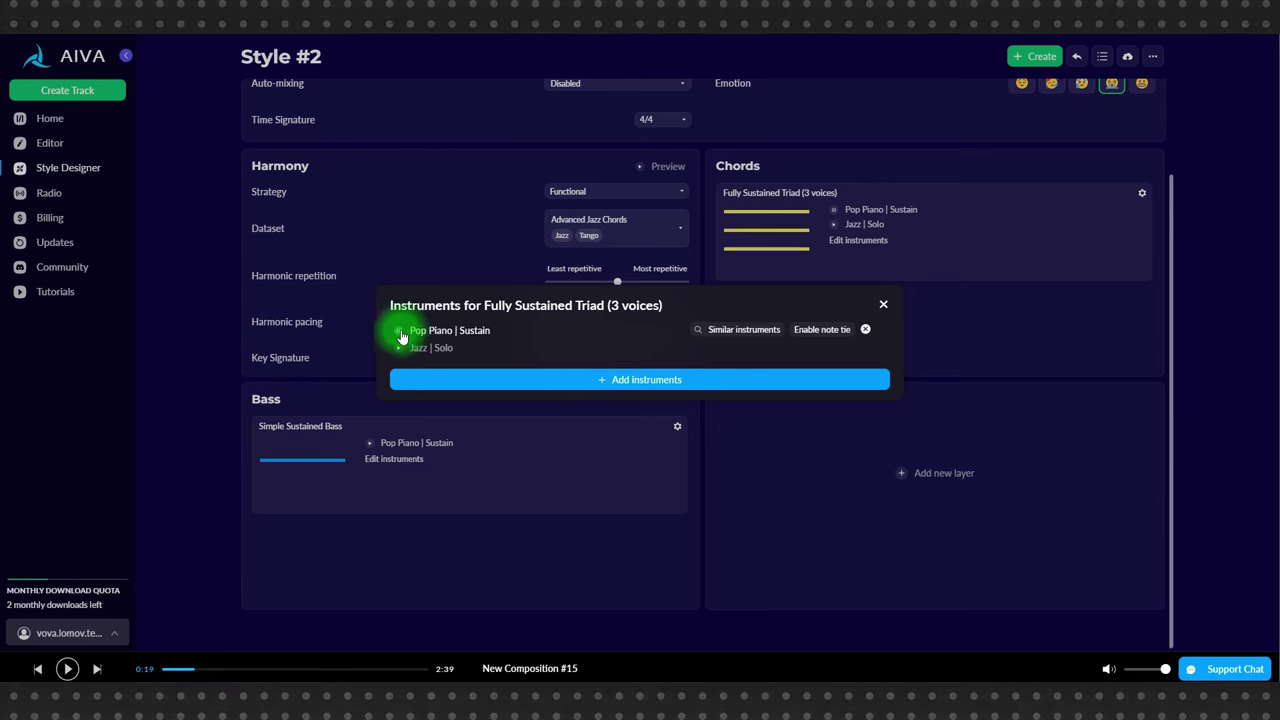
pyautogui.click(865, 330)
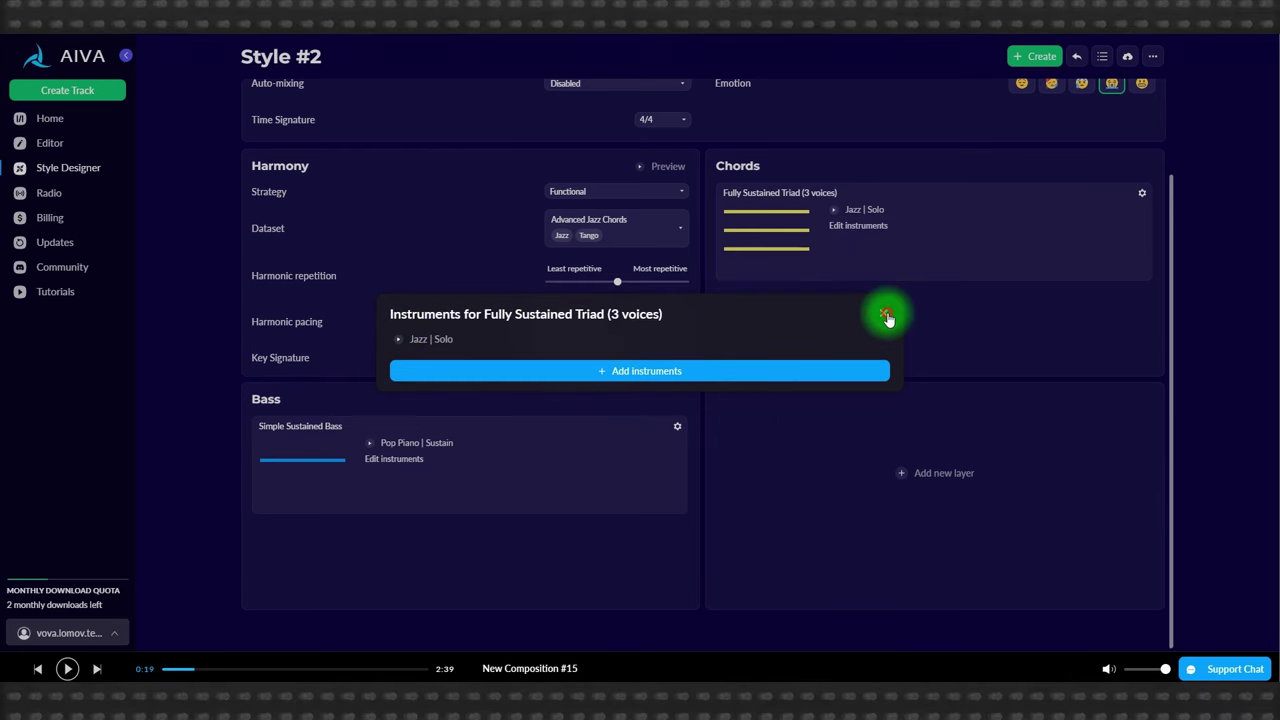
pyautogui.click(886, 316)
# Step: Add a Percussion layer to the style and give it the Reggae Percussion Patterns pack
pyautogui.click(943, 475)
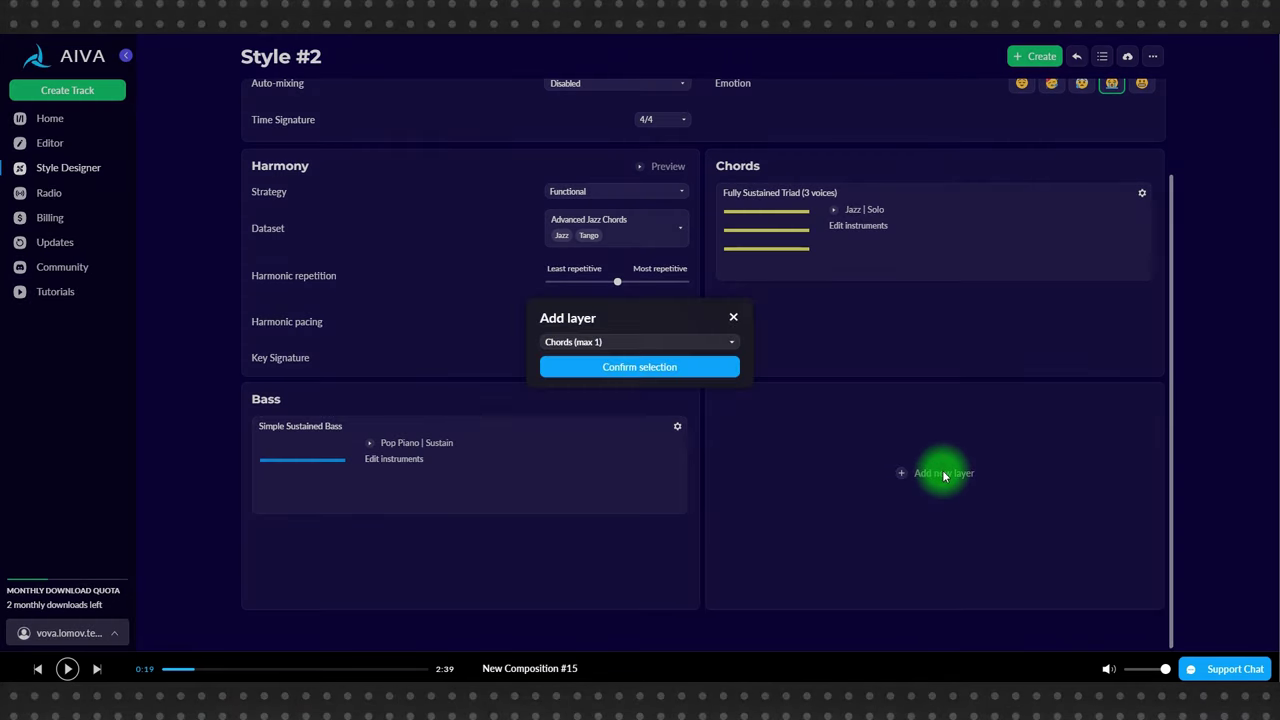
pyautogui.click(634, 343)
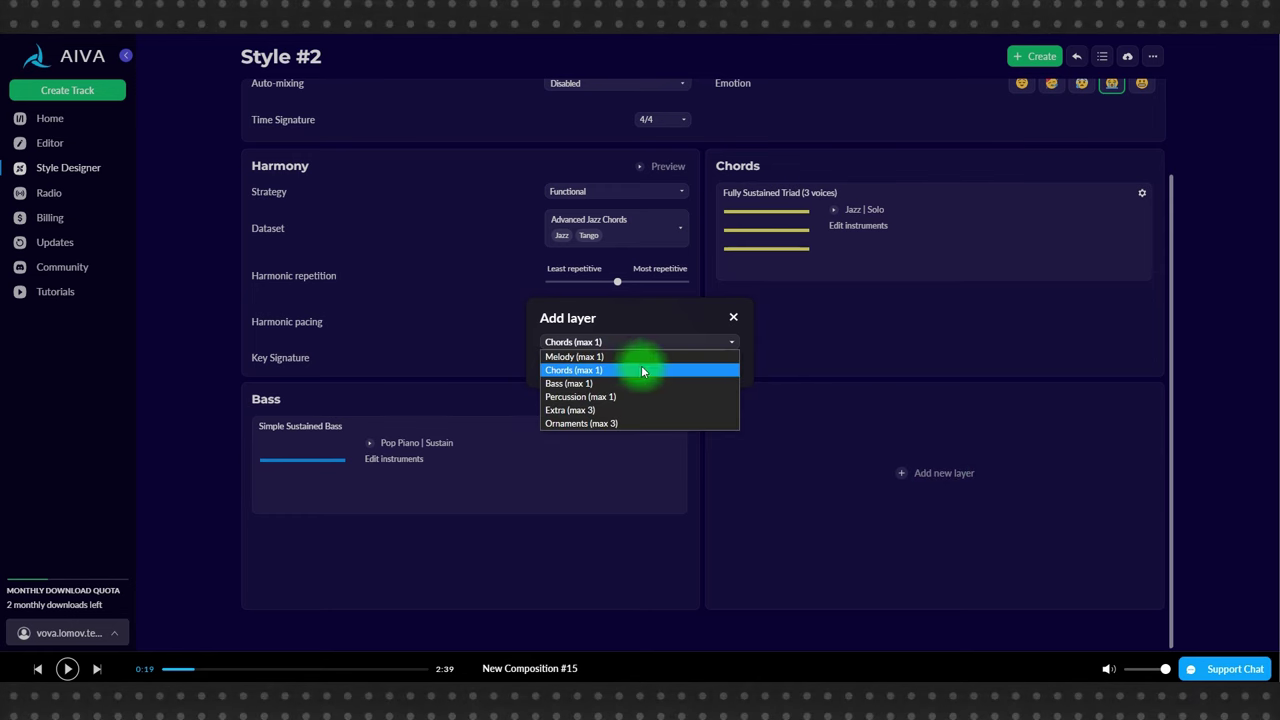
pyautogui.click(631, 396)
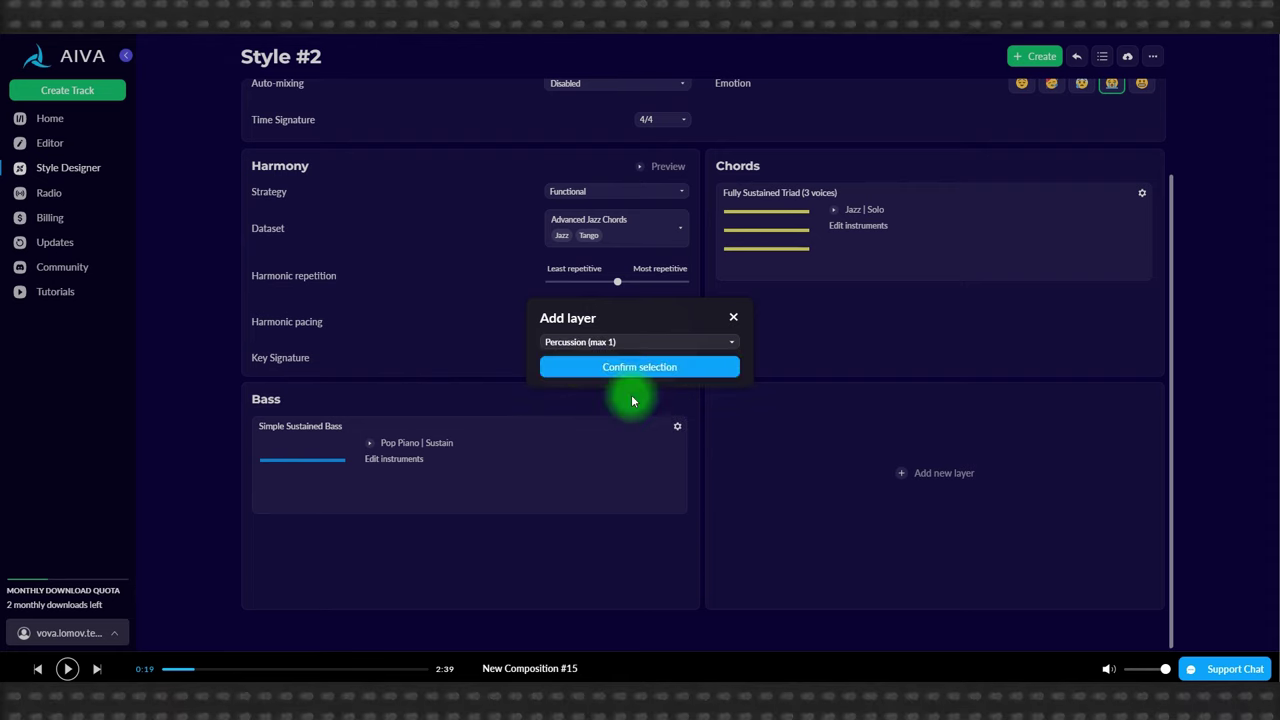
pyautogui.click(651, 366)
pyautogui.click(916, 490)
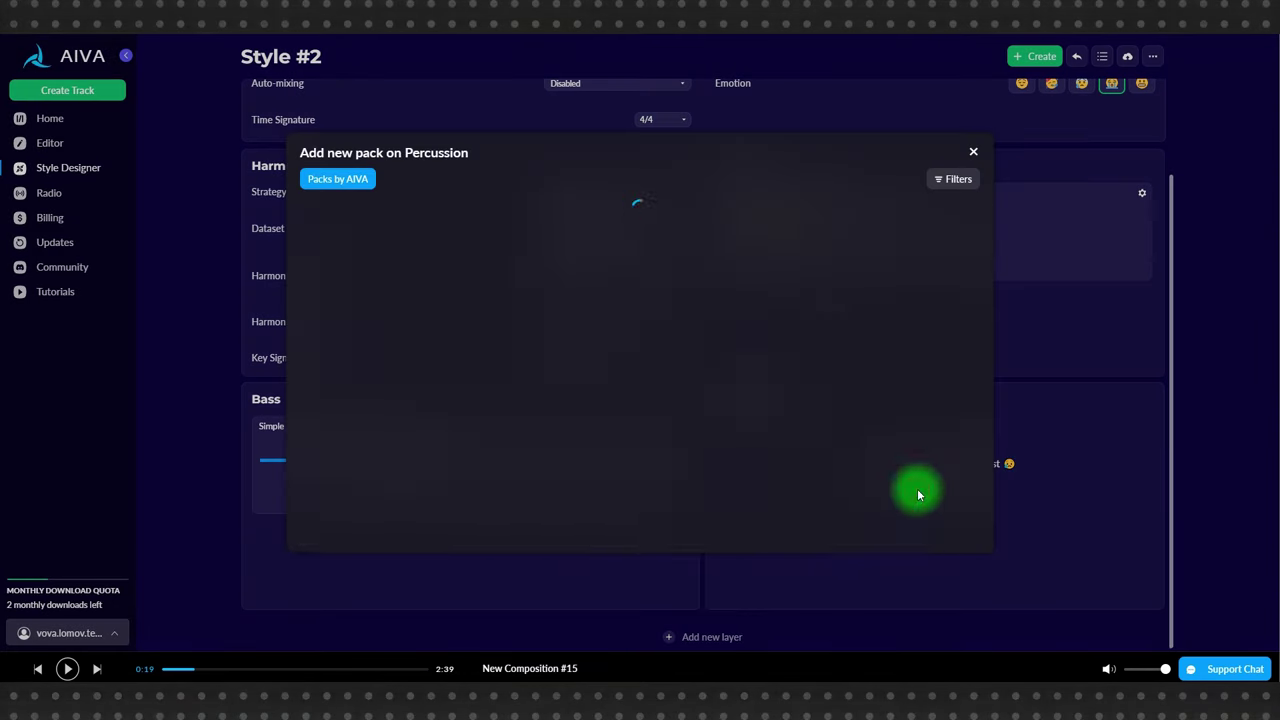
pyautogui.scroll(-10, 466, 414)
pyautogui.scroll(1, 800, 460)
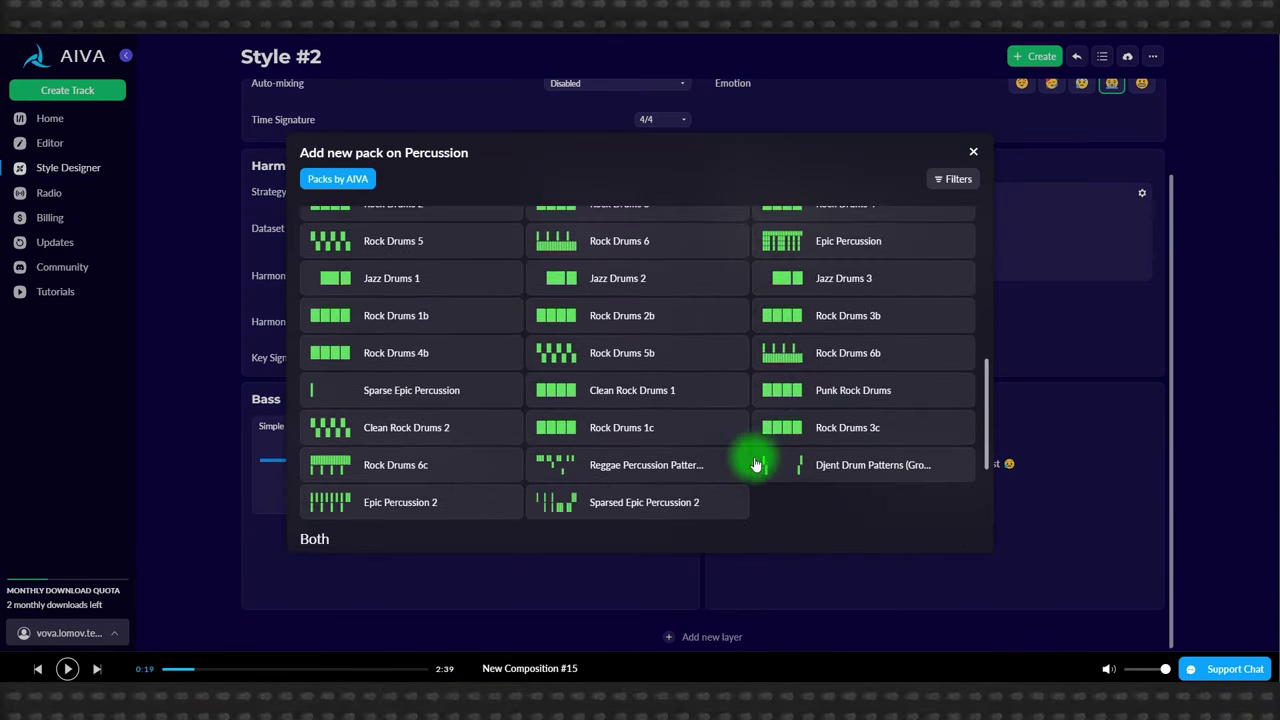
pyautogui.click(745, 460)
# Step: Add Amen Break Kit 1, Amen Break Kit 3 and Drum & Bass Kit 2 to the Reggae Percussion Patterns pack
pyautogui.click(878, 462)
pyautogui.click(648, 370)
pyautogui.click(686, 404)
pyautogui.click(252, 396)
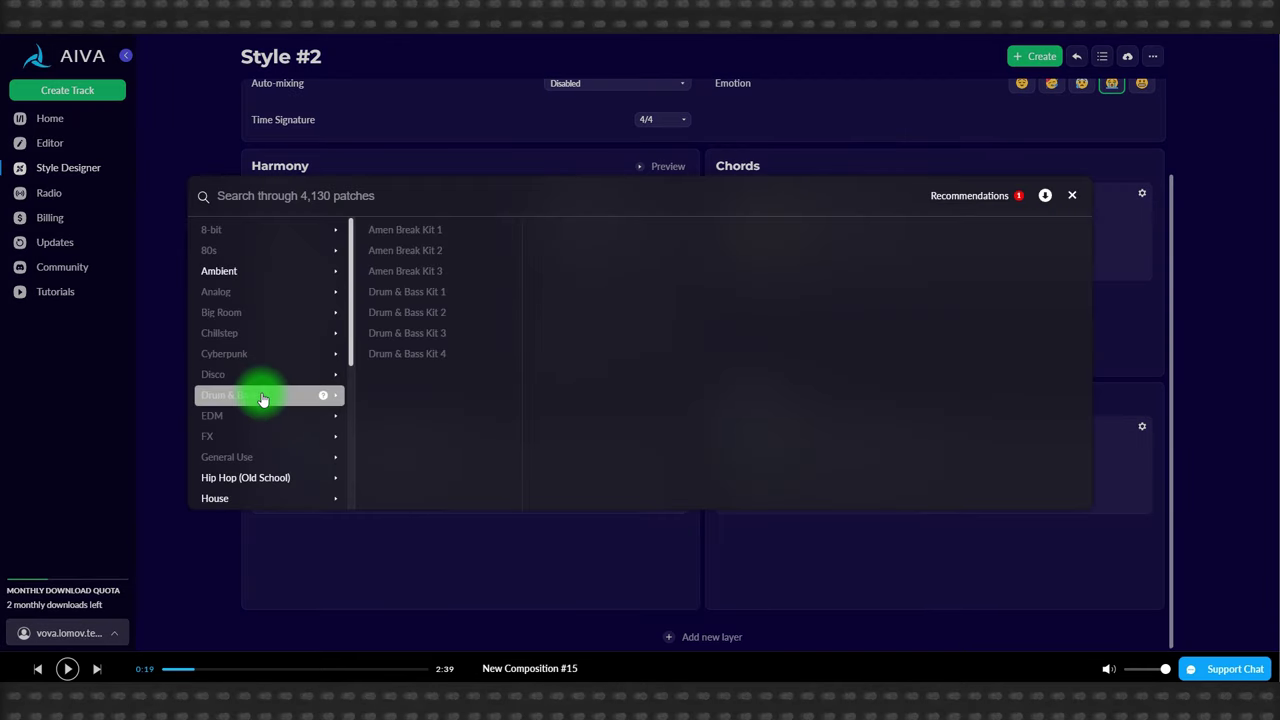
pyautogui.click(405, 232)
pyautogui.click(615, 372)
pyautogui.click(685, 398)
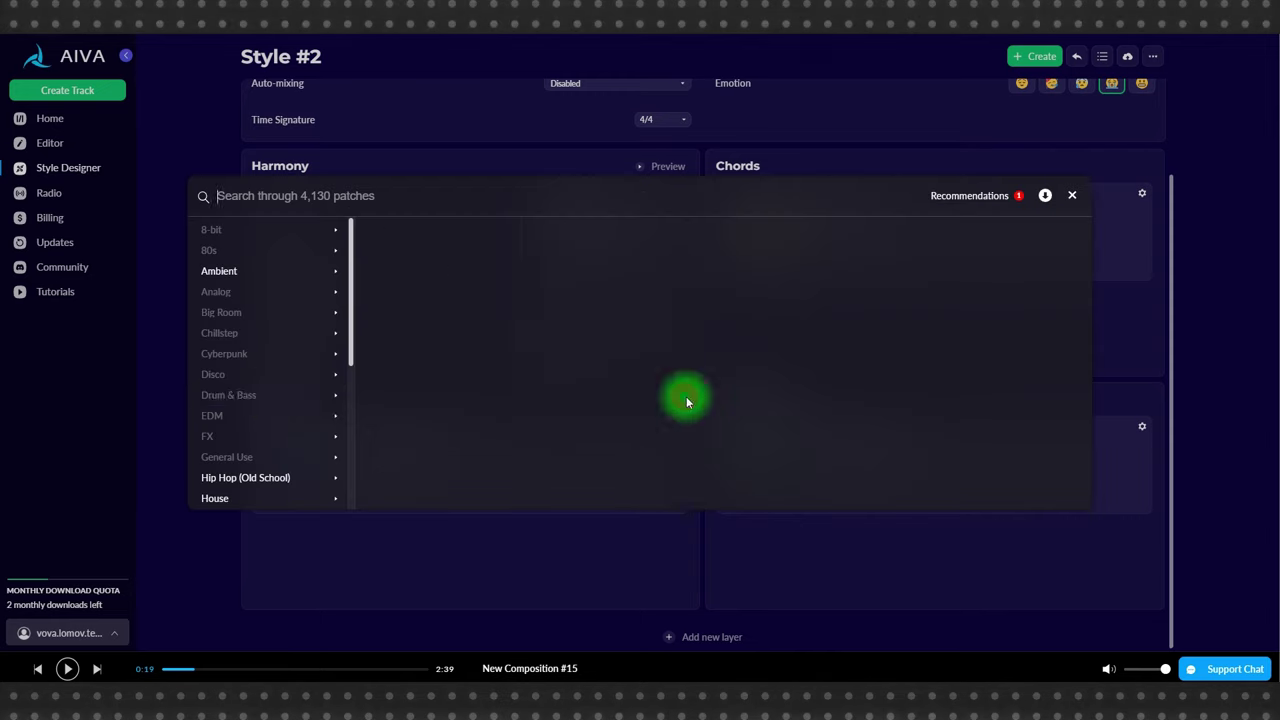
pyautogui.click(440, 270)
pyautogui.click(830, 452)
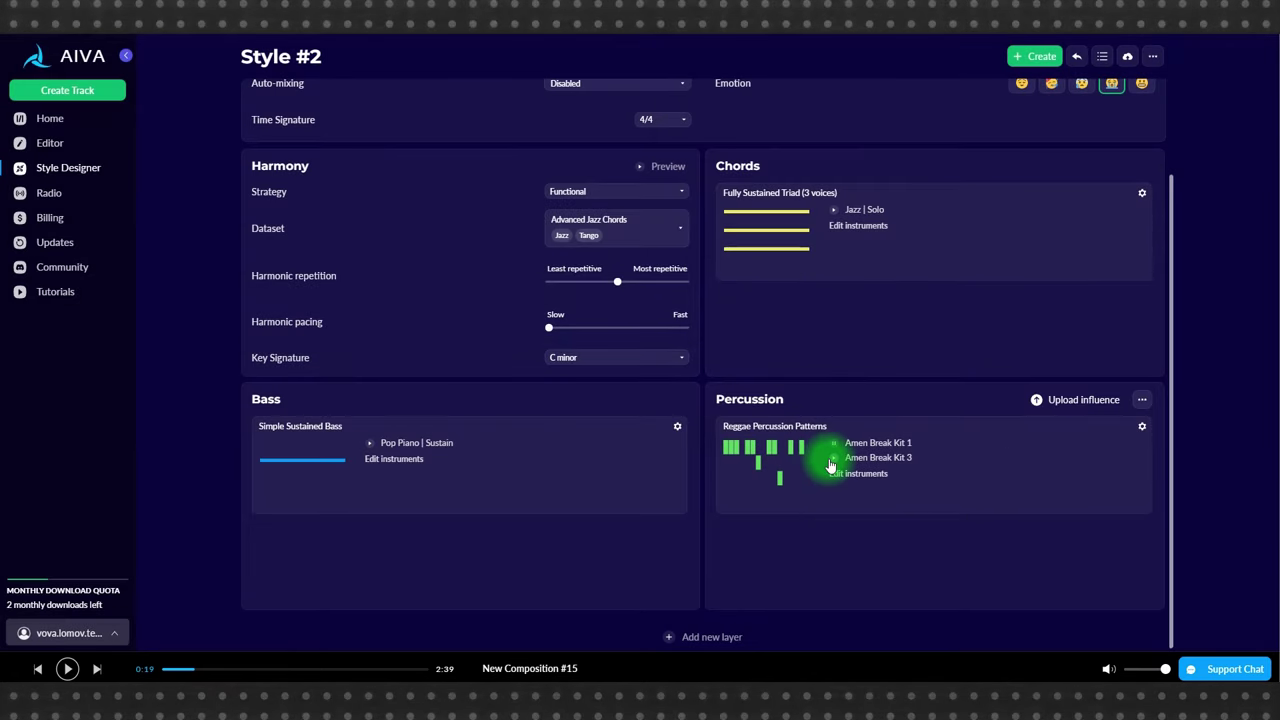
pyautogui.click(851, 490)
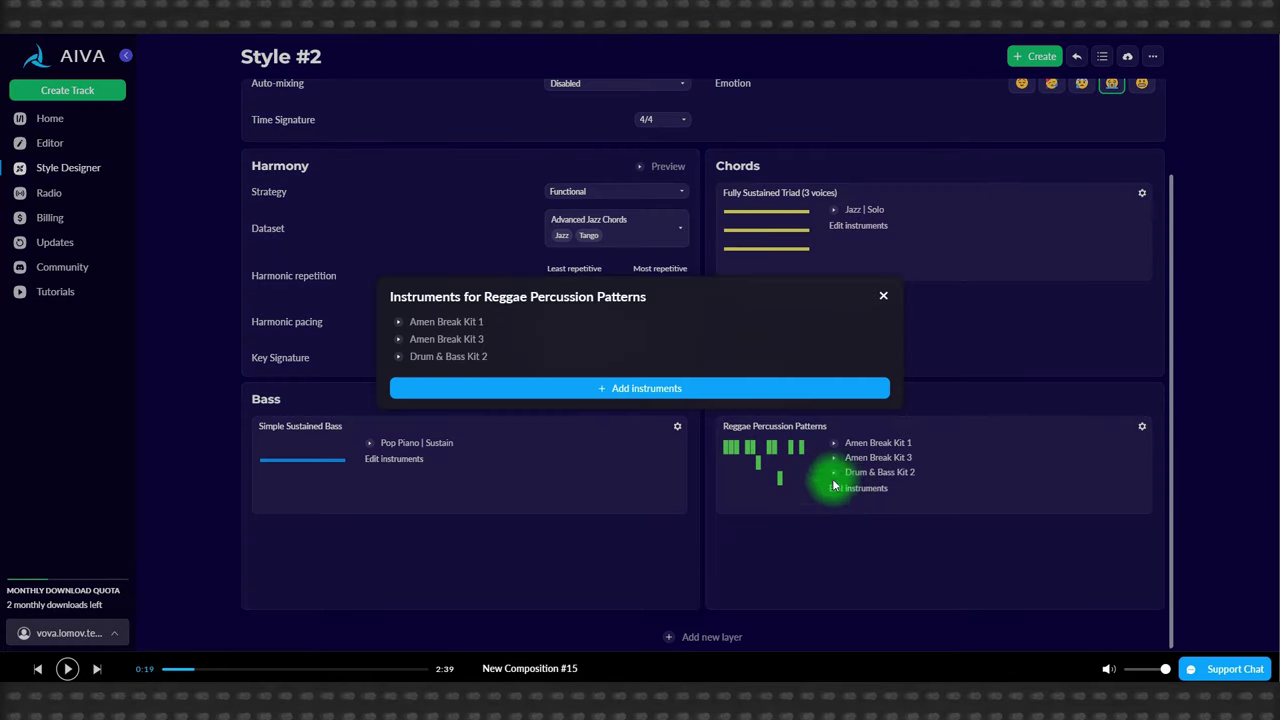
pyautogui.click(664, 388)
pyautogui.click(754, 436)
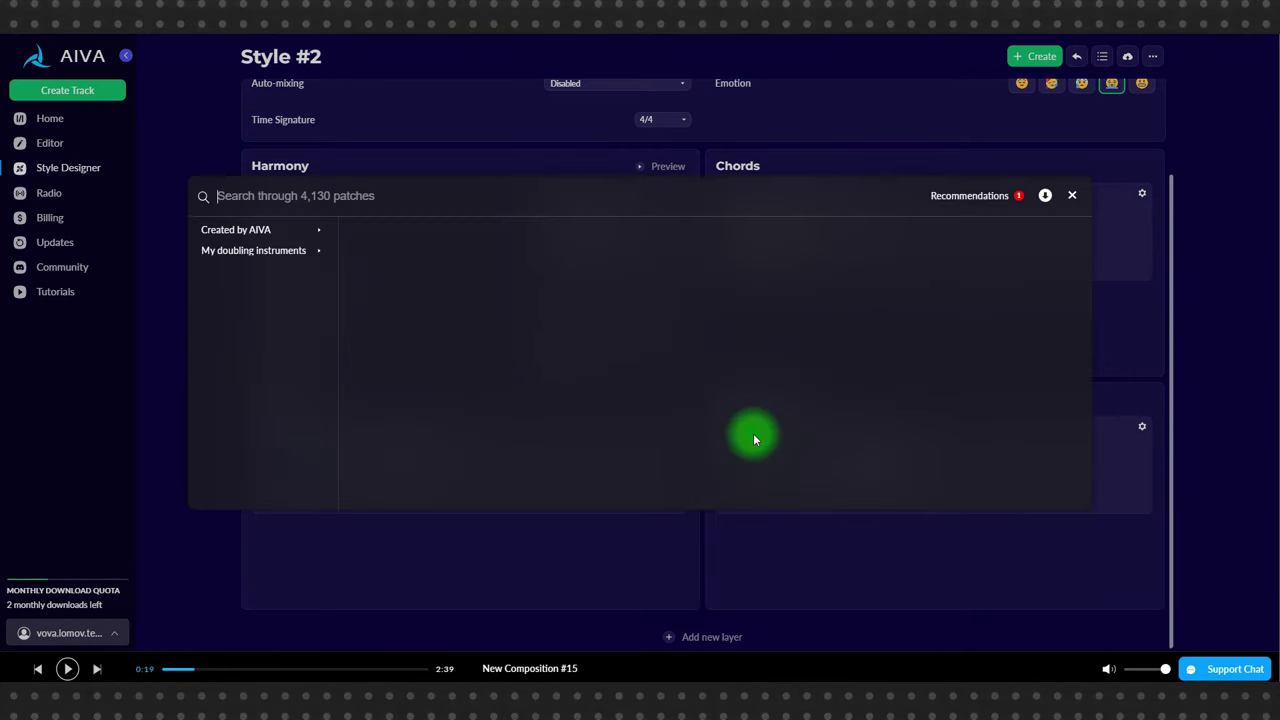
pyautogui.click(934, 569)
pyautogui.click(880, 297)
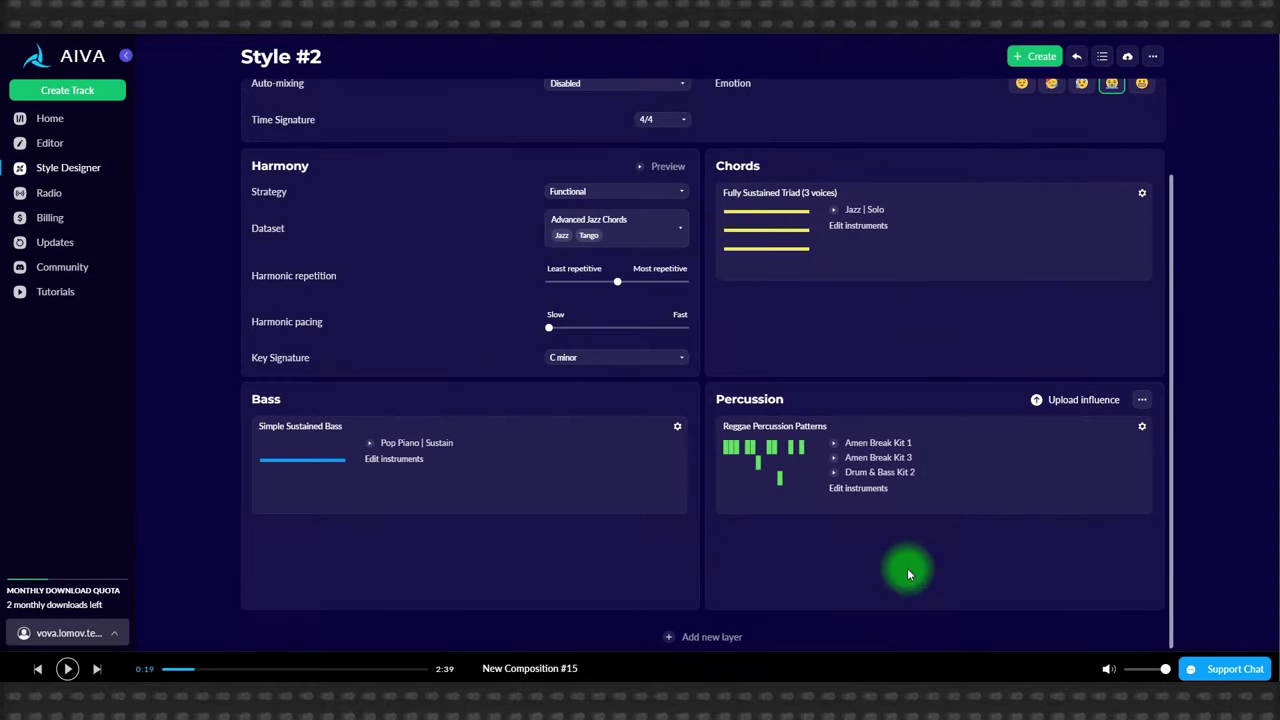
# Step: Duplicate the Reggae Percussion Patterns pack within the Percussion layer
pyautogui.click(1142, 427)
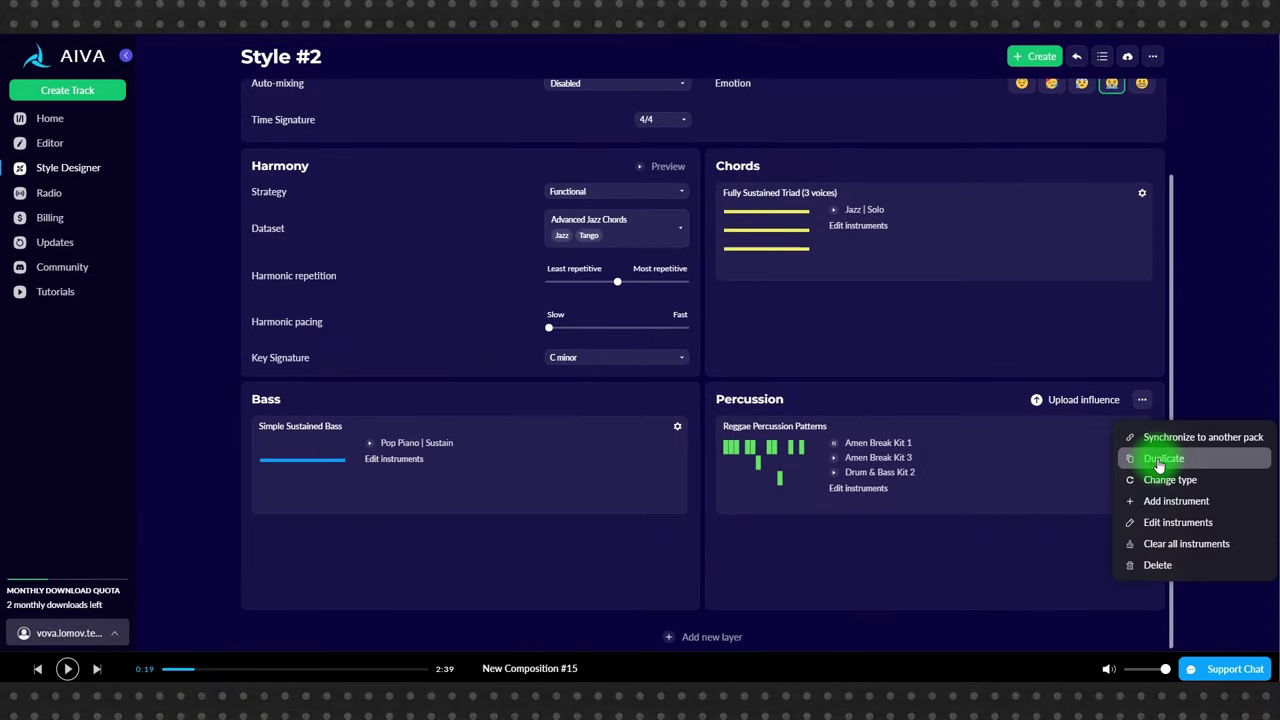
pyautogui.click(1155, 458)
pyautogui.scroll(-1, 890, 440)
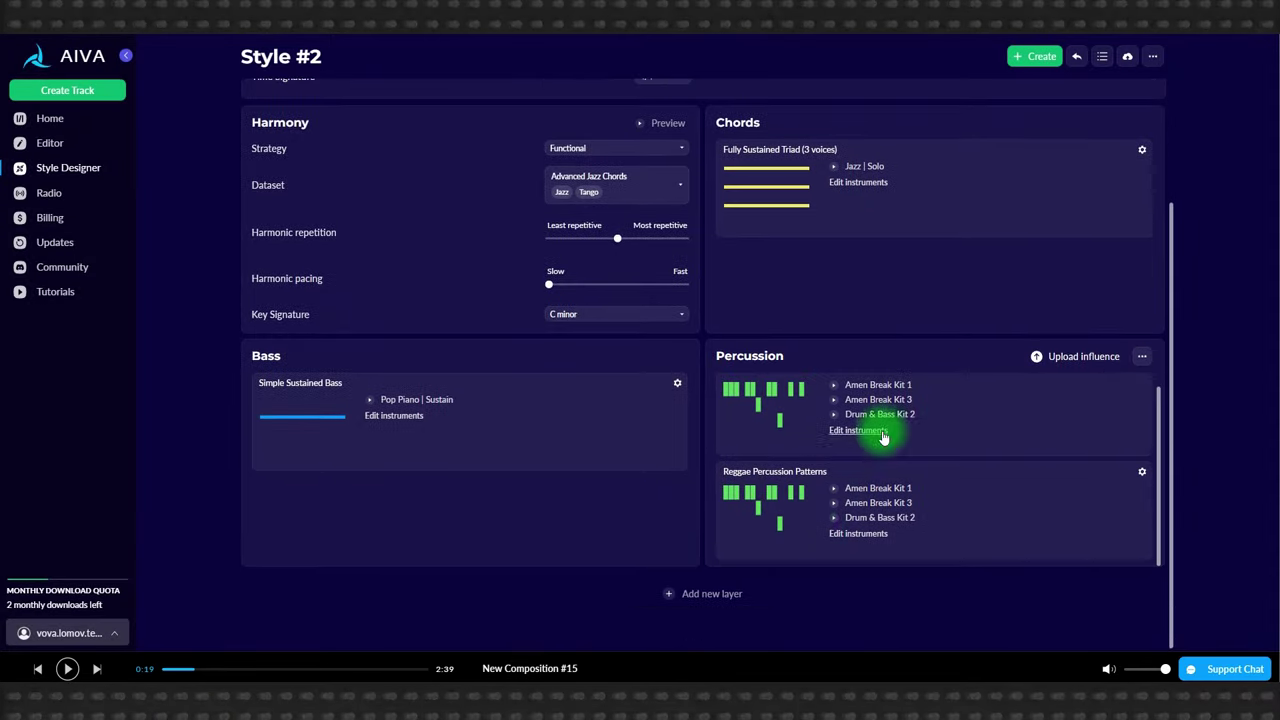
# Step: Add an Ornaments layer to the style
pyautogui.click(695, 588)
pyautogui.click(652, 342)
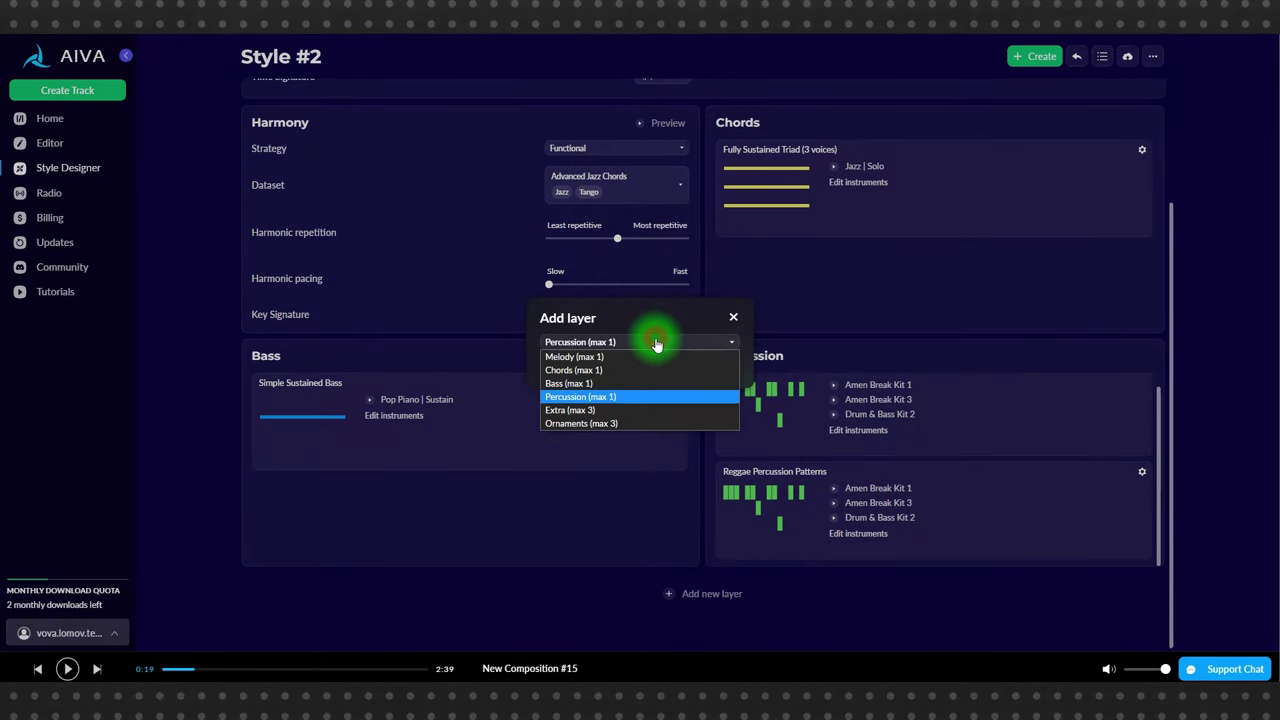
pyautogui.click(606, 421)
pyautogui.click(663, 365)
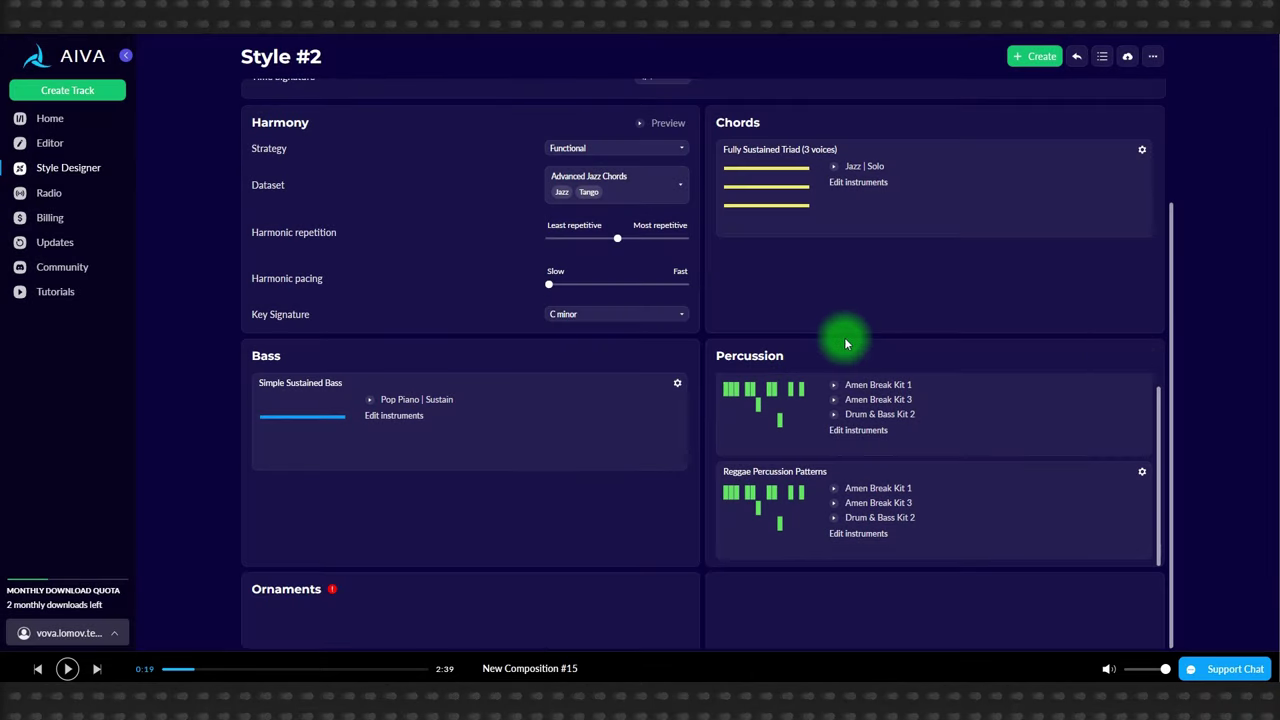
pyautogui.scroll(-3, 829, 351)
# Step: Set the style's dynamic range from Soft to Loud
pyautogui.scroll(7, 835, 353)
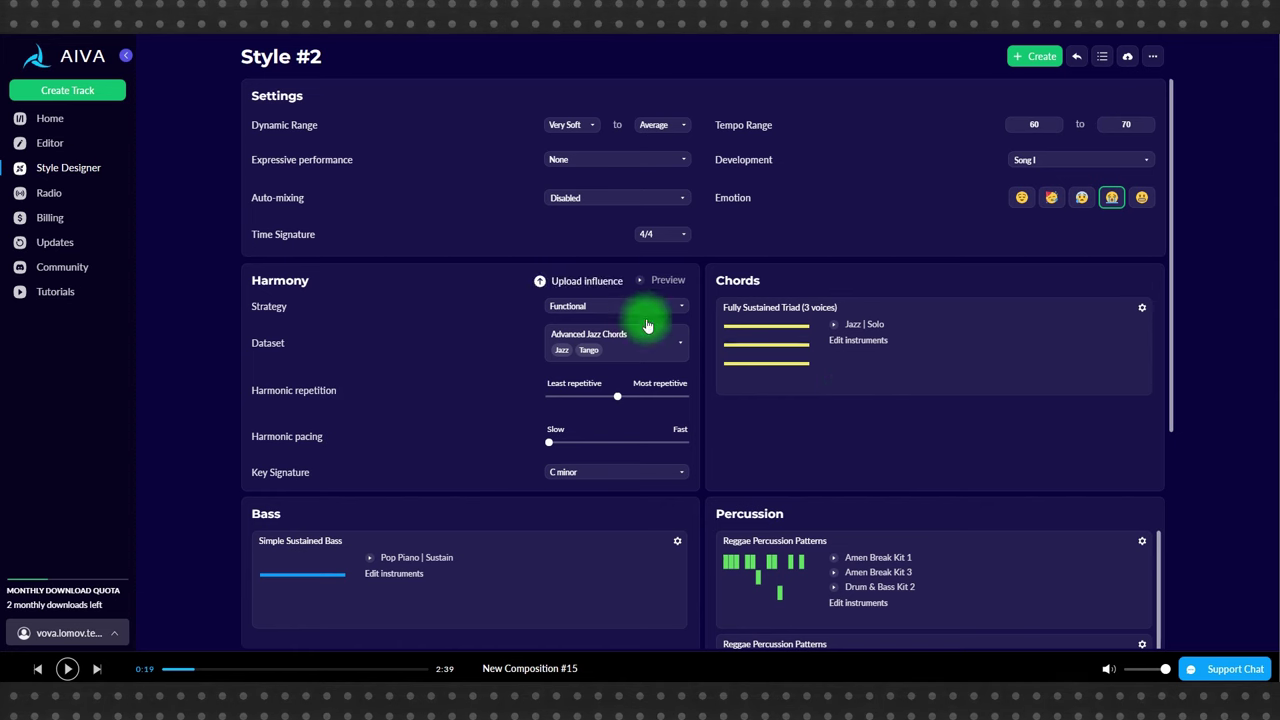
pyautogui.click(570, 124)
pyautogui.click(570, 162)
pyautogui.click(662, 125)
pyautogui.click(662, 199)
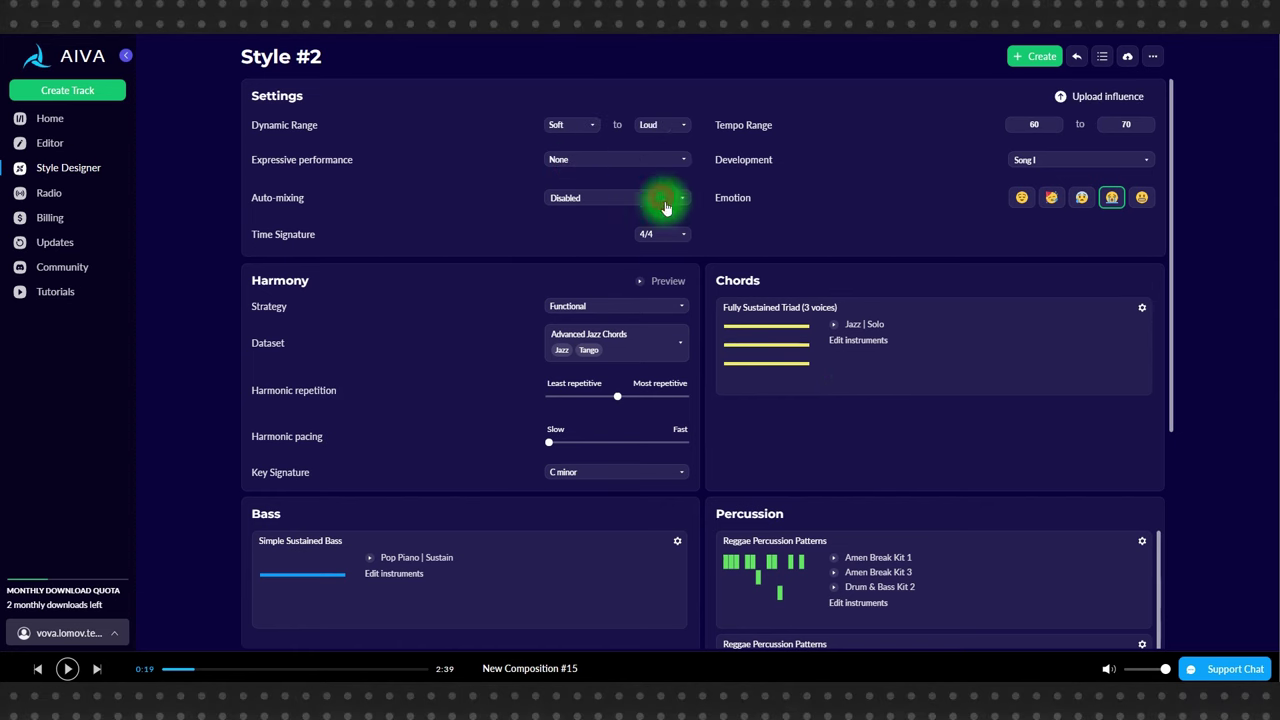
# Step: Adjust the style's auto-mixing levels, with Chords at -2 dB and Bass at 2 dB
pyautogui.click(597, 199)
pyautogui.click(752, 366)
pyautogui.click(700, 348)
pyautogui.click(700, 348)
pyautogui.click(740, 371)
pyautogui.click(740, 371)
pyautogui.click(758, 265)
# Step: Set the style's key signature to A minor and its time signature to 2/4
pyautogui.click(630, 473)
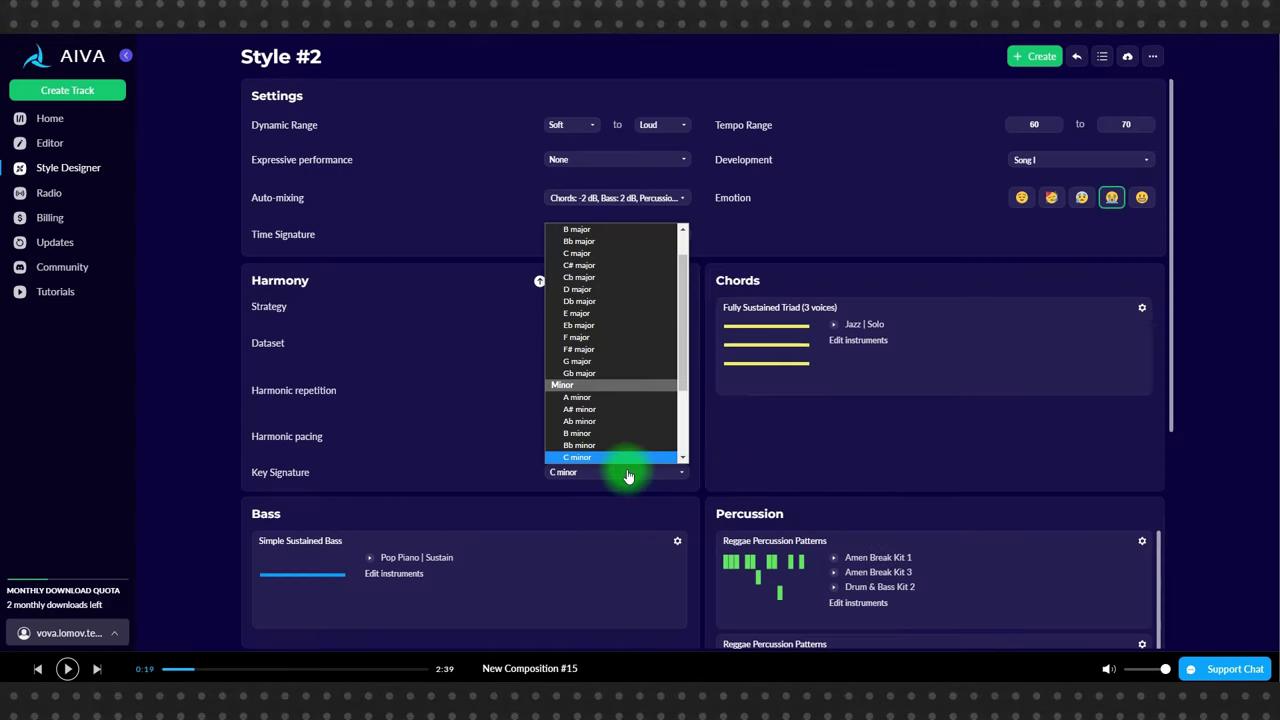
pyautogui.click(607, 401)
pyautogui.click(660, 234)
pyautogui.click(660, 278)
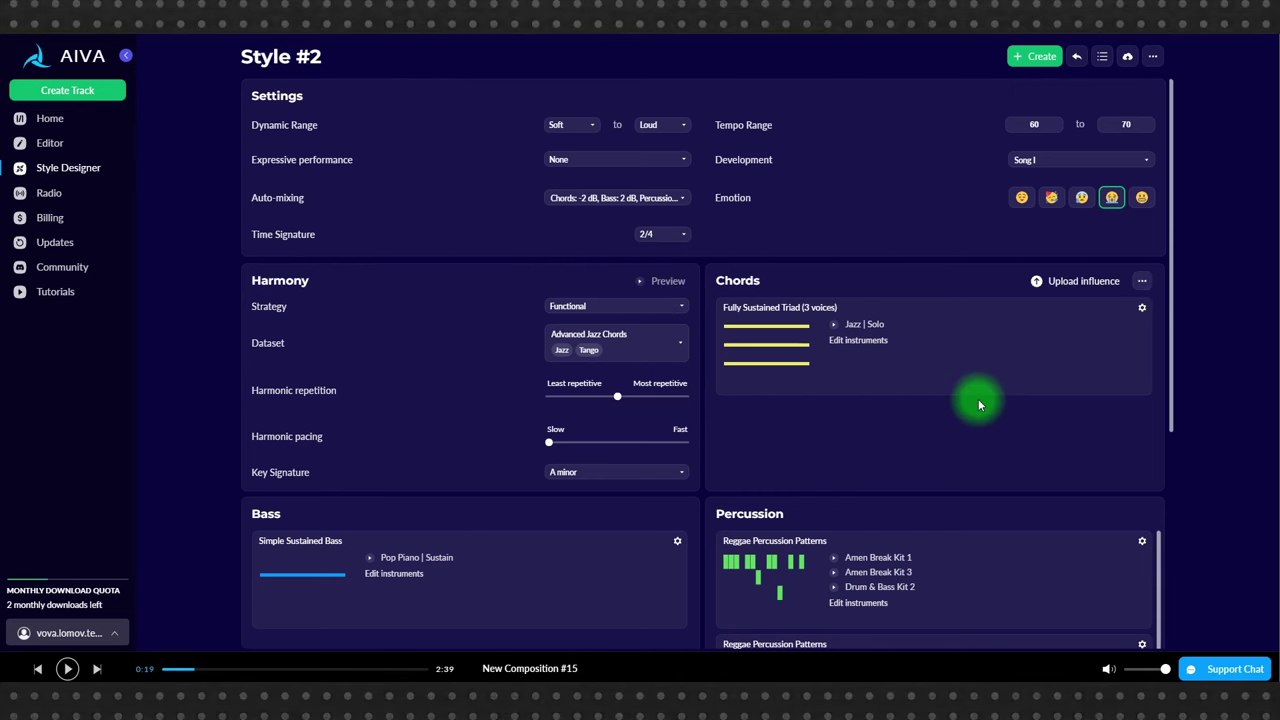
# Step: Look over the harmonic datasets available for Style #2 and keep the current selection
pyautogui.click(617, 335)
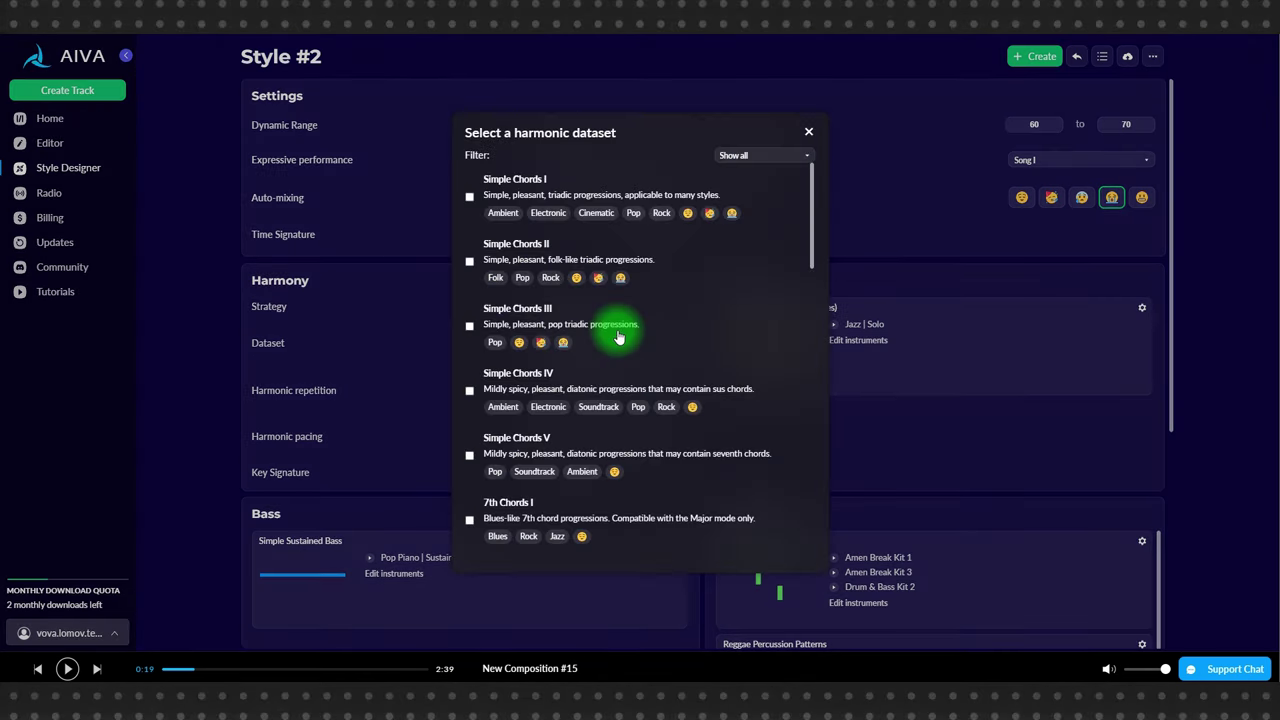
pyautogui.click(808, 131)
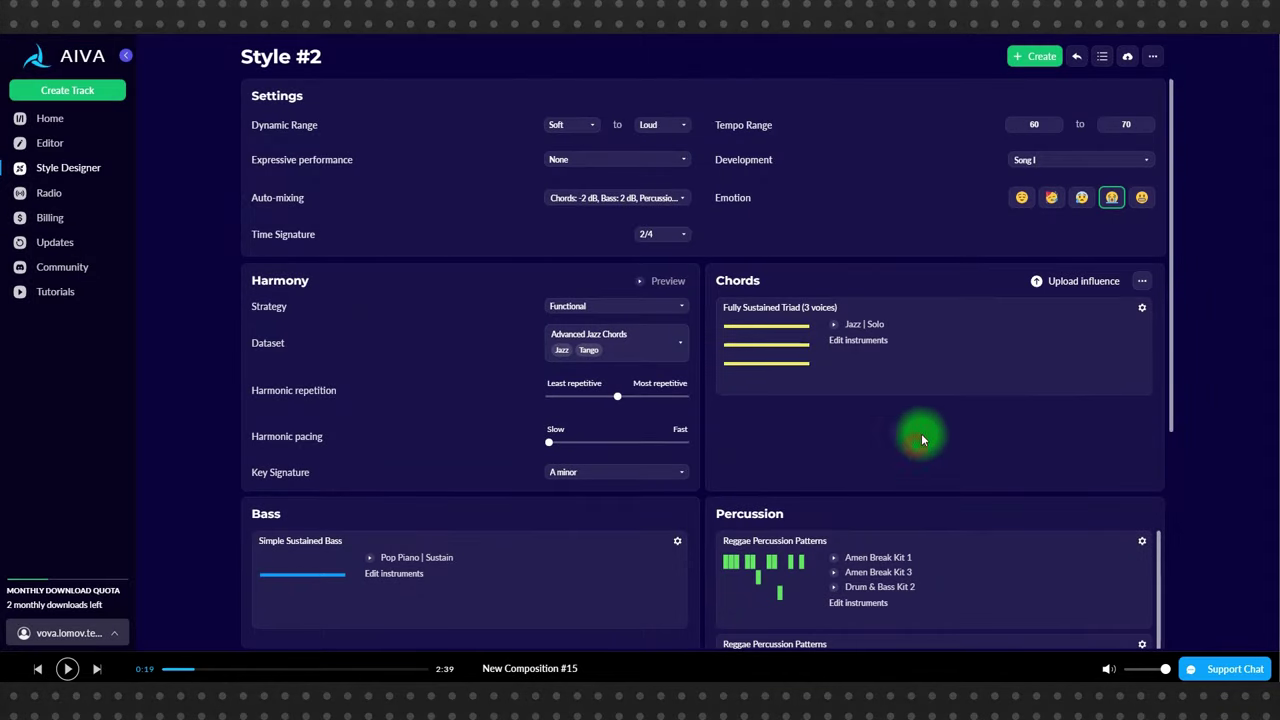
# Step: Return to the styles list and rename Style #2 as "ля минор гитары панк"
pyautogui.click(1076, 54)
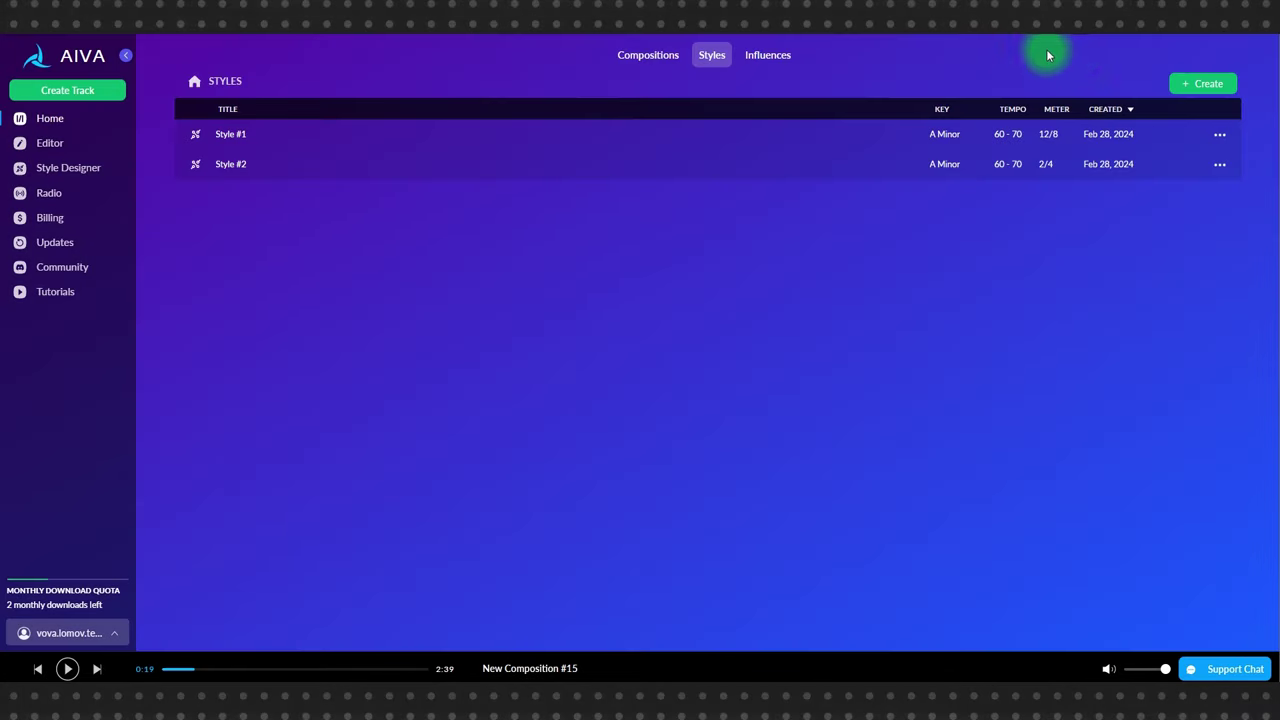
pyautogui.click(1220, 164)
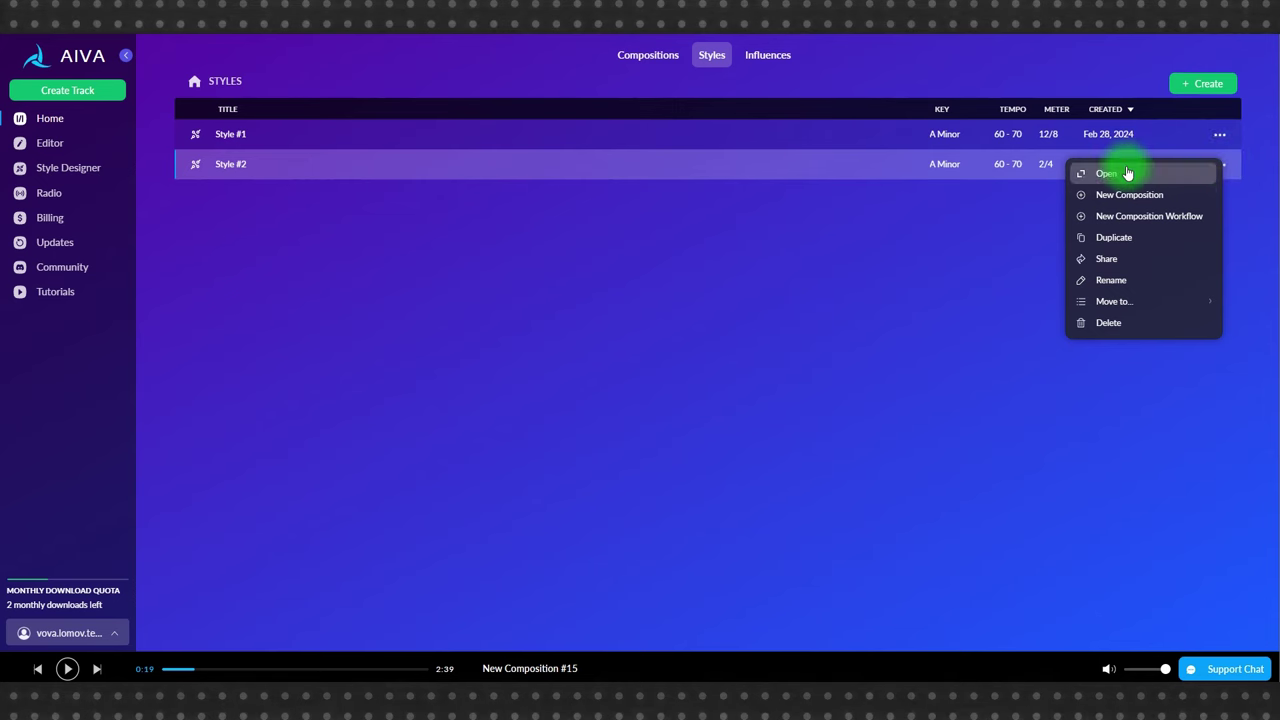
pyautogui.click(1112, 281)
pyautogui.press('BackSpace')
pyautogui.write('ля минор гитары панк')
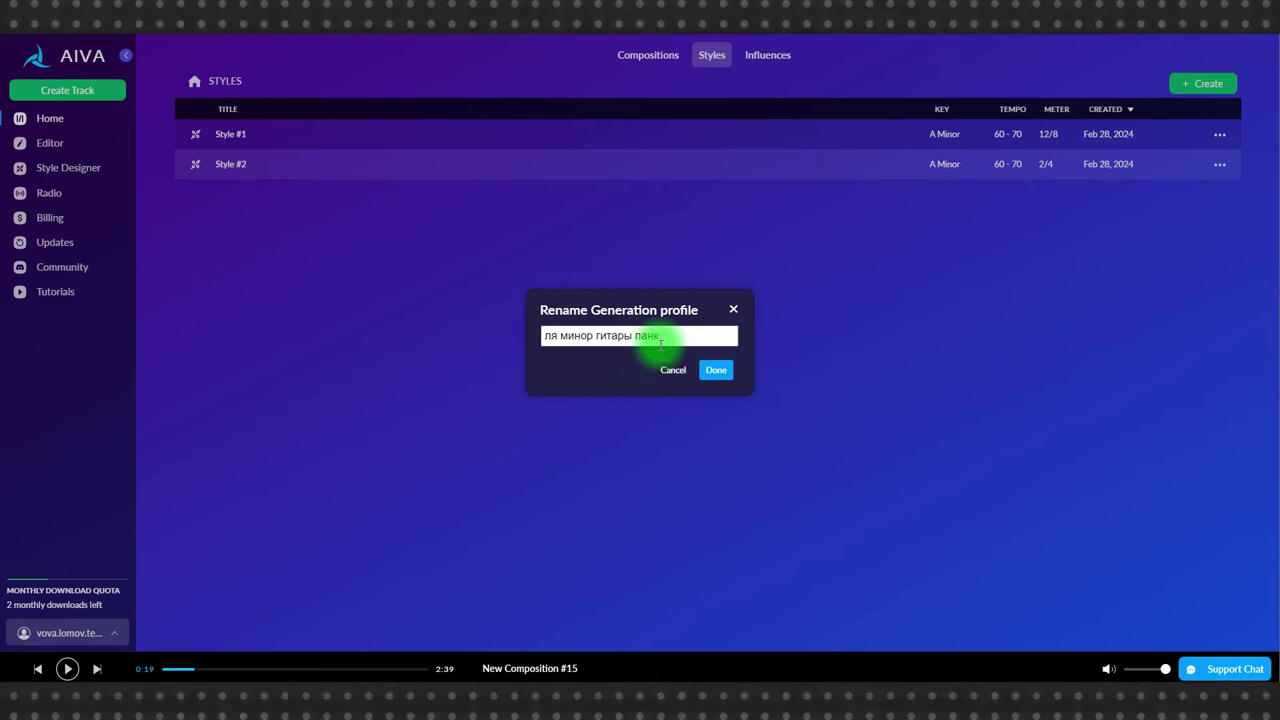
pyautogui.click(728, 371)
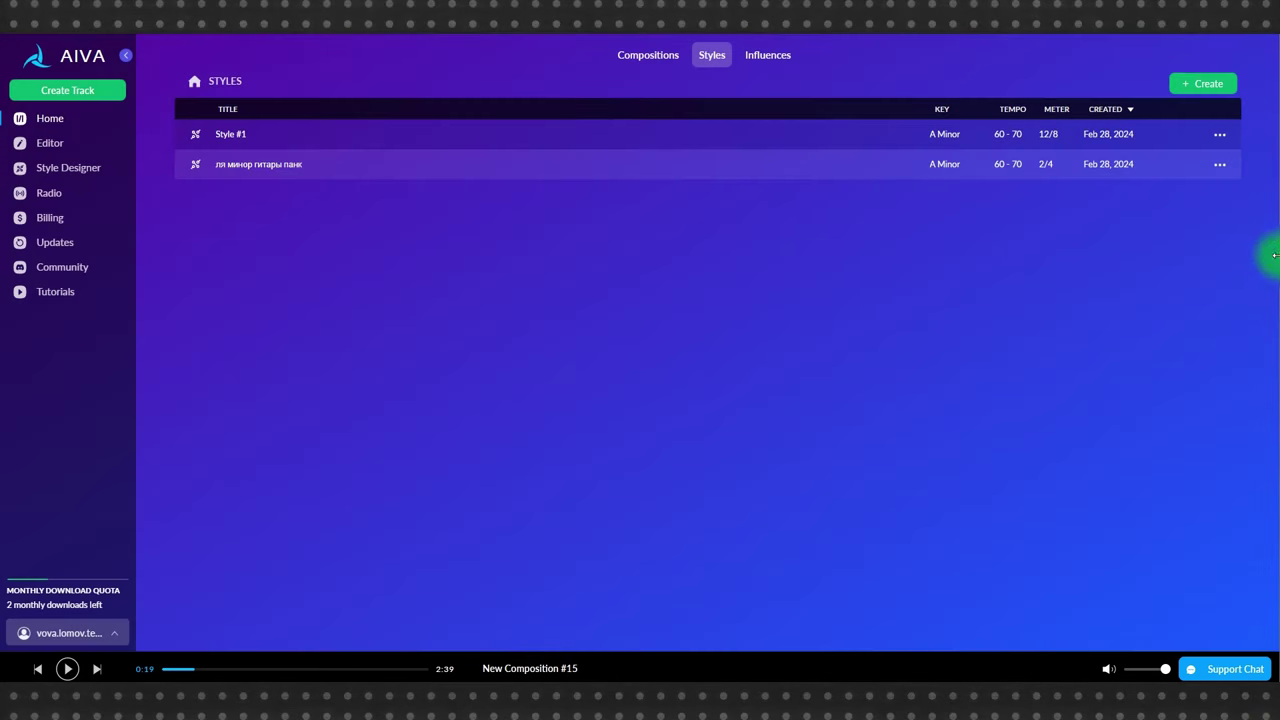
# Step: Create one new composition from the "ля минор гитары панк" style with key signature and duration on Auto
pyautogui.click(1219, 164)
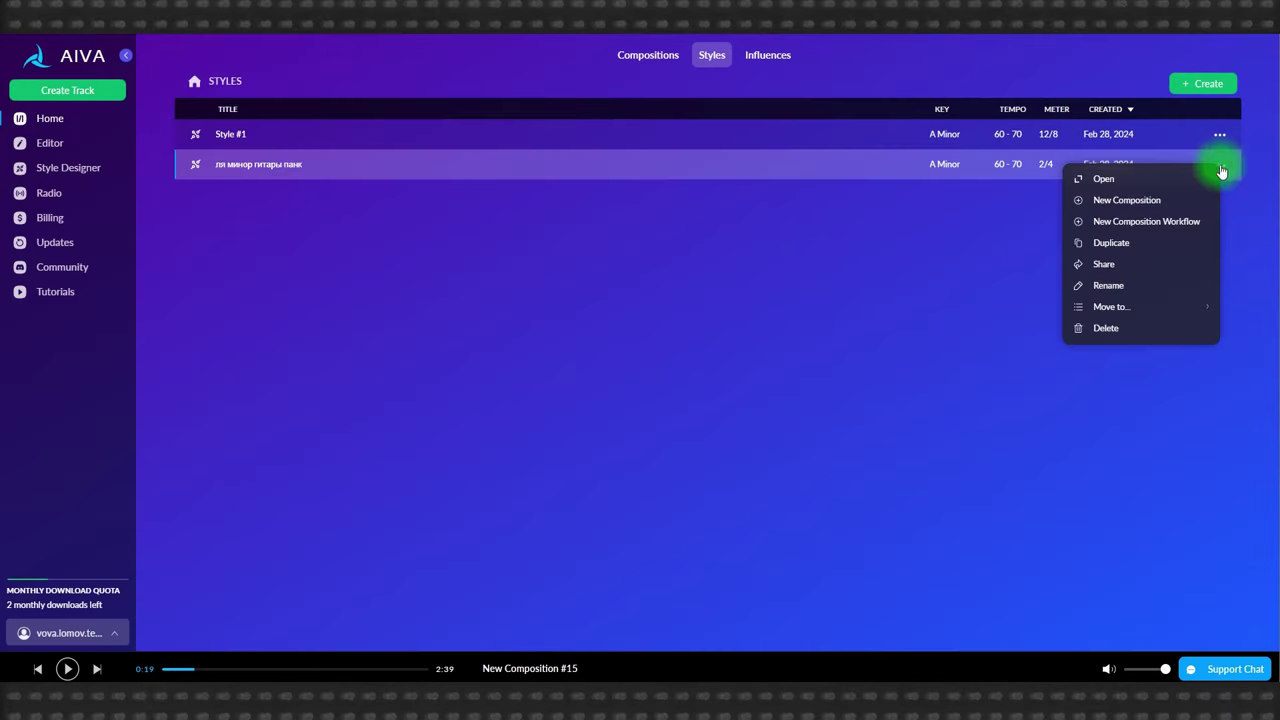
pyautogui.click(1135, 201)
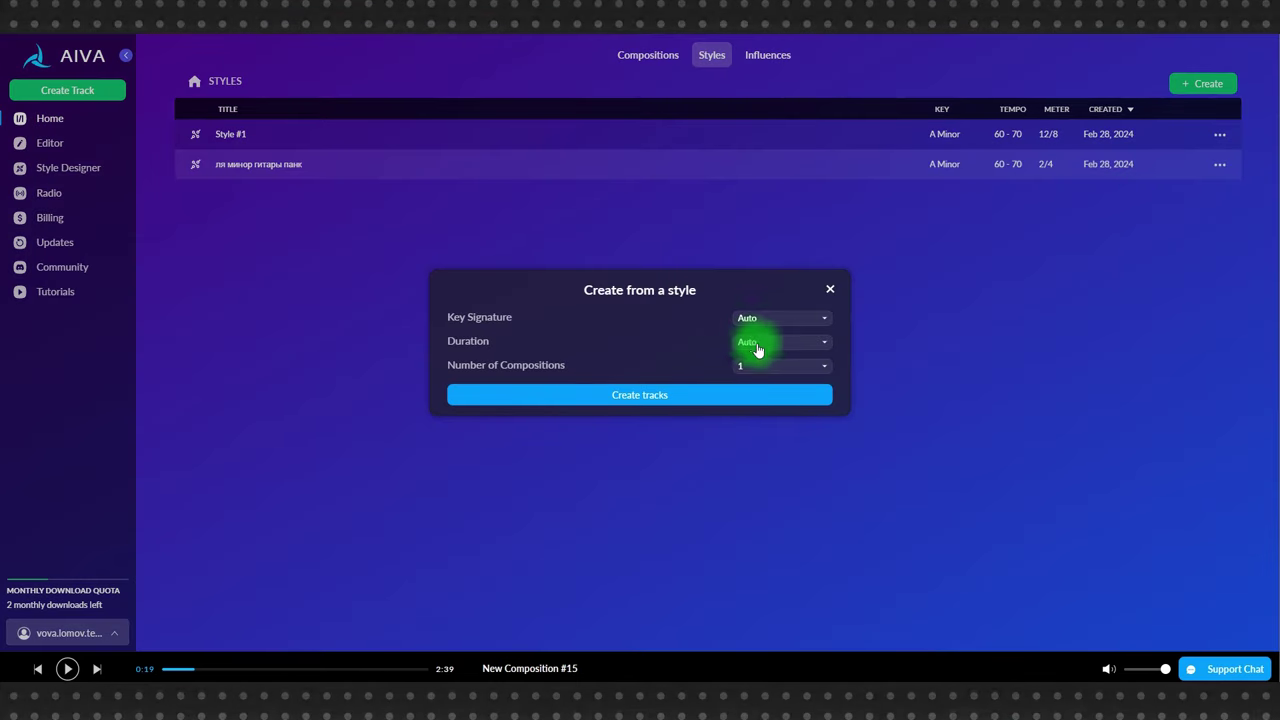
pyautogui.click(692, 393)
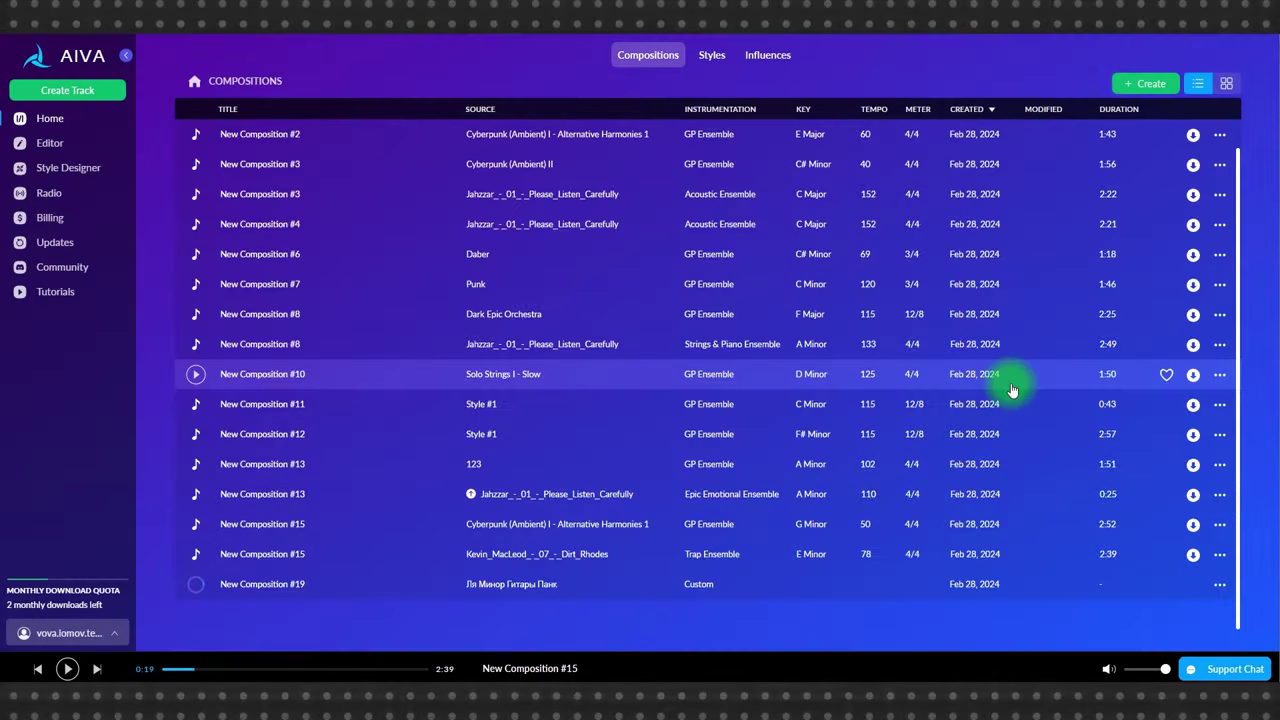